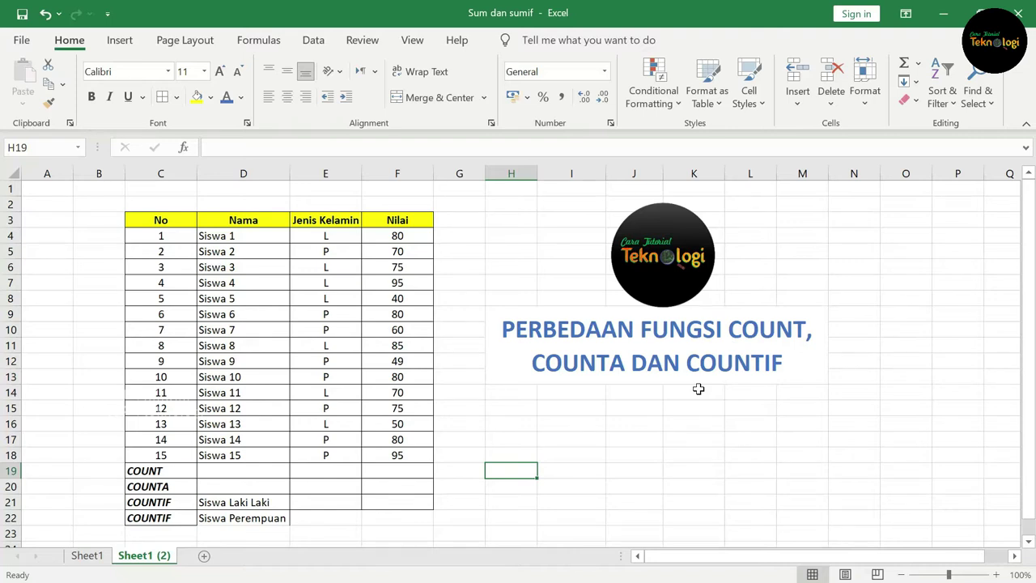
pyautogui.scroll(-1, 699, 388)
pyautogui.scroll(1, 696, 399)
pyautogui.scroll(-1, 673, 425)
pyautogui.scroll(1, 673, 425)
# - Enter =COUNT(F4:F18) in cell F19 and check the formula against the Nilai range
pyautogui.click(392, 472)
pyautogui.write('=')
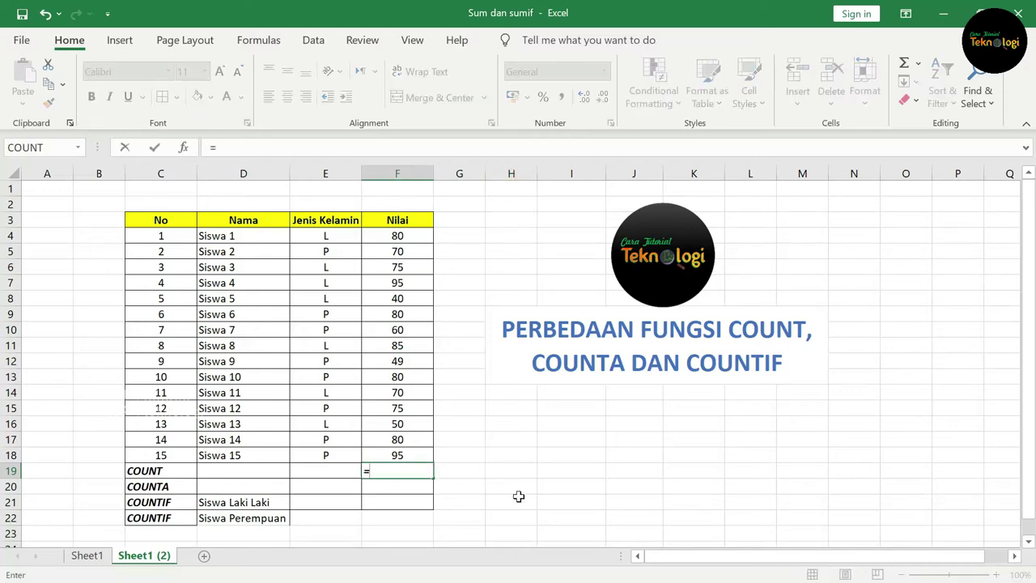
pyautogui.write('count')
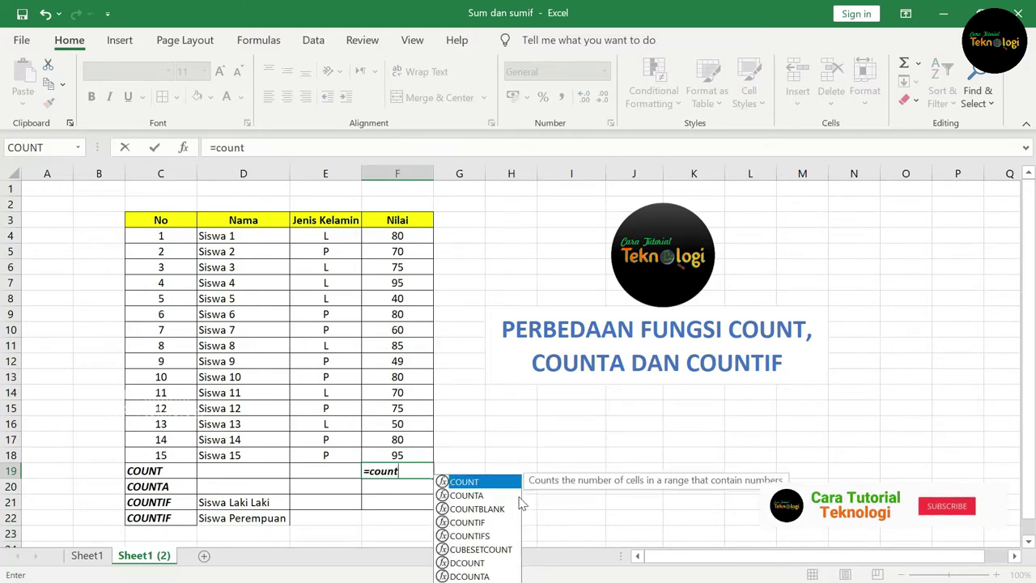
pyautogui.write('(')
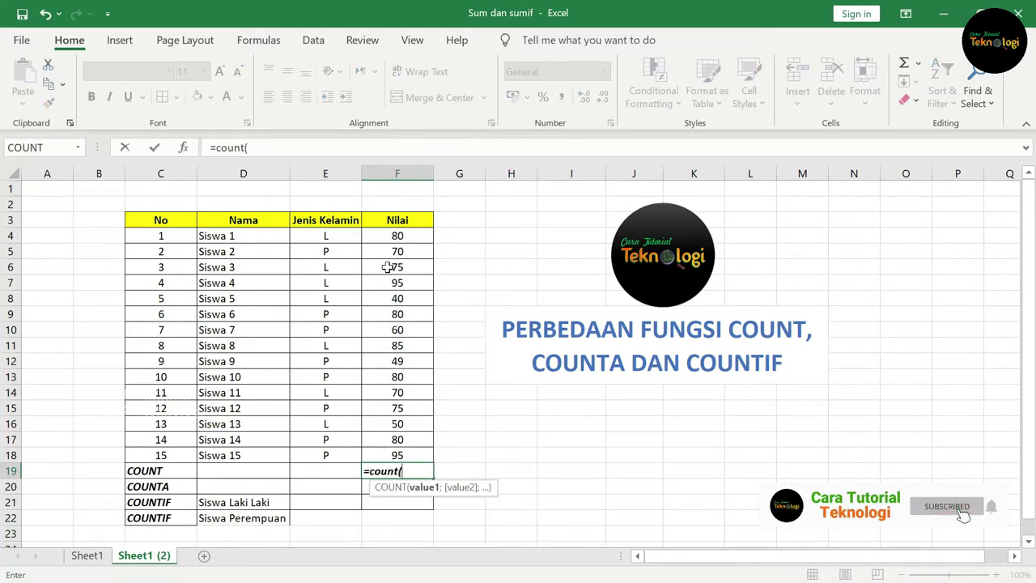
pyautogui.moveTo(398, 239); pyautogui.dragTo(413, 450)
pyautogui.write(')')
pyautogui.press('Return')
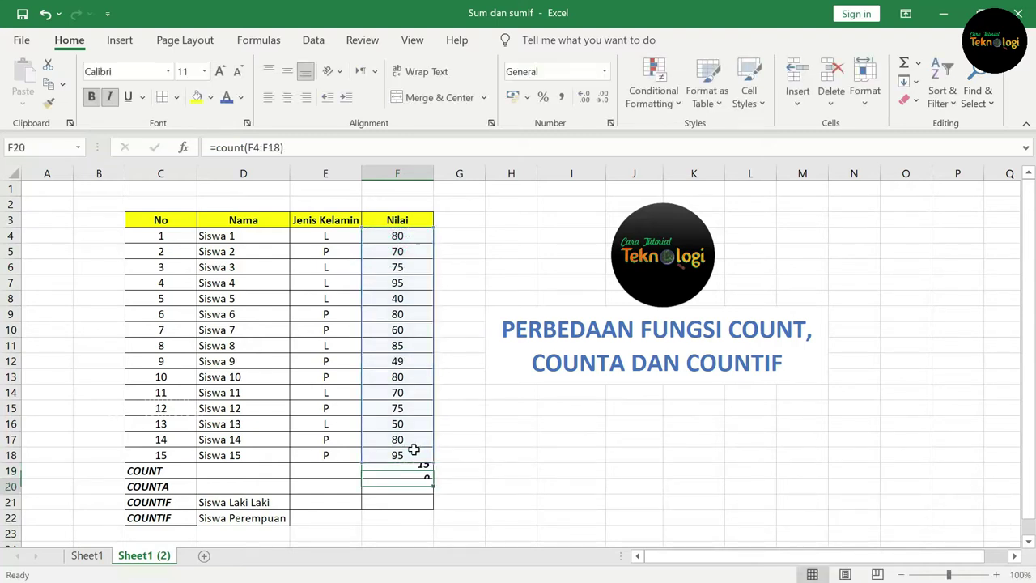
pyautogui.click(417, 473)
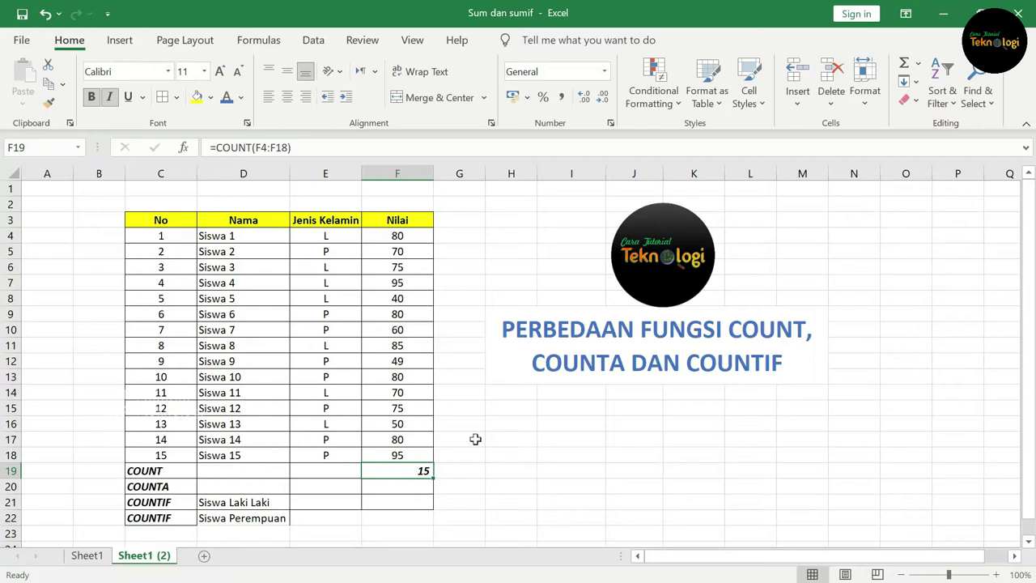
pyautogui.moveTo(407, 238); pyautogui.dragTo(405, 457)
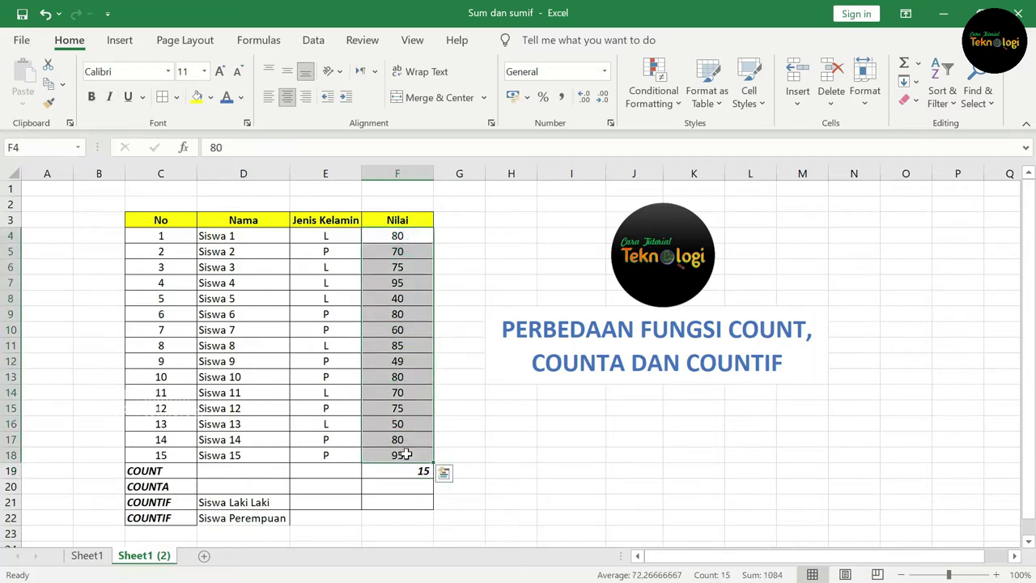
pyautogui.click(630, 481)
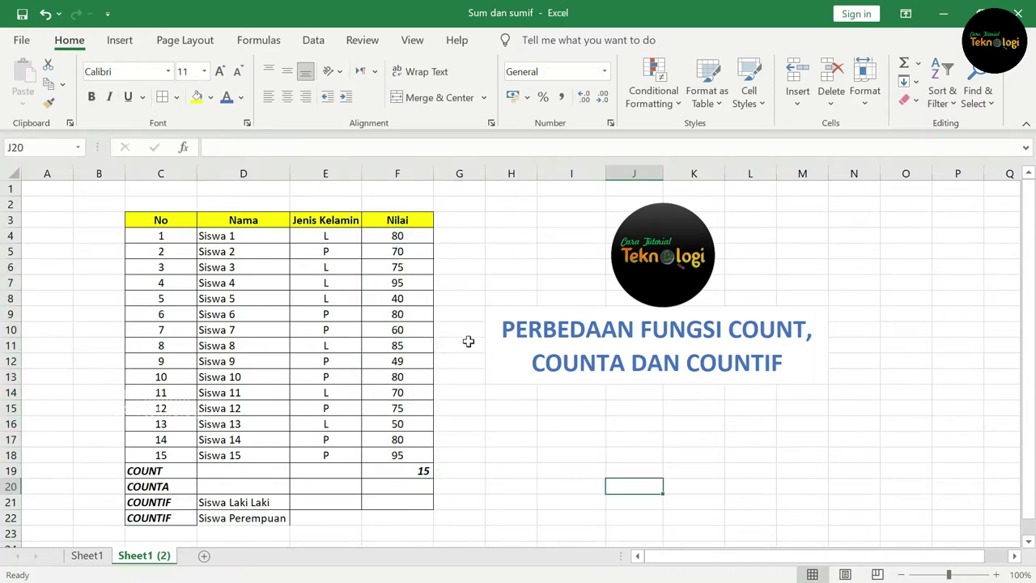
# - Clear the Nilai score of Siswa 6 in F9 and check the COUNT cell F19
pyautogui.click(403, 316)
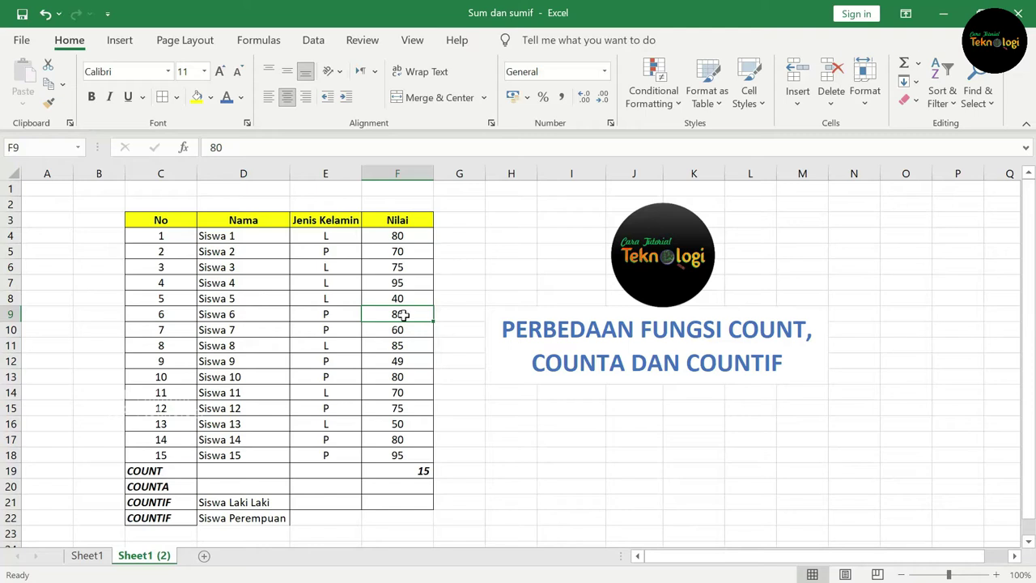
pyautogui.press('Delete')
pyautogui.click(407, 471)
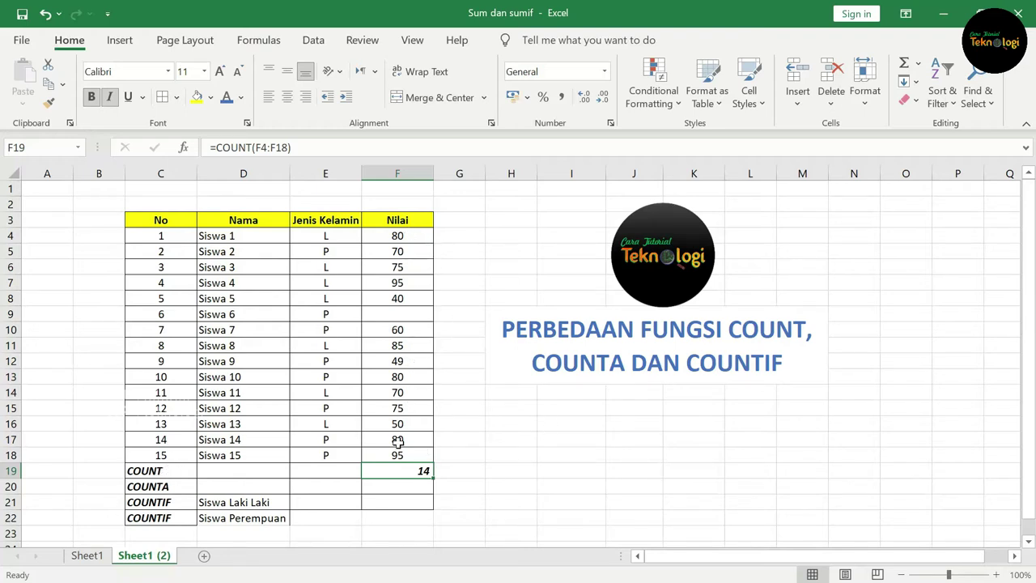
# - Examine the remaining Nilai scores one by one from F10 to F18, and the whole range F4:F18
pyautogui.click(408, 329)
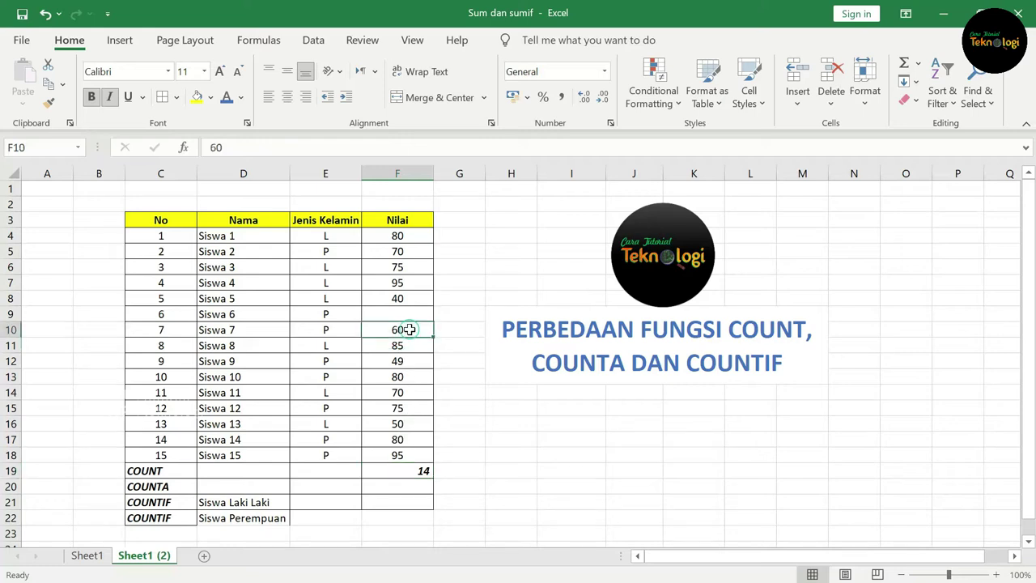
pyautogui.click(411, 345)
pyautogui.click(414, 360)
pyautogui.click(416, 376)
pyautogui.click(415, 392)
pyautogui.click(414, 408)
pyautogui.click(414, 425)
pyautogui.click(414, 441)
pyautogui.click(411, 455)
pyautogui.moveTo(405, 235); pyautogui.dragTo(404, 456)
pyautogui.click(518, 449)
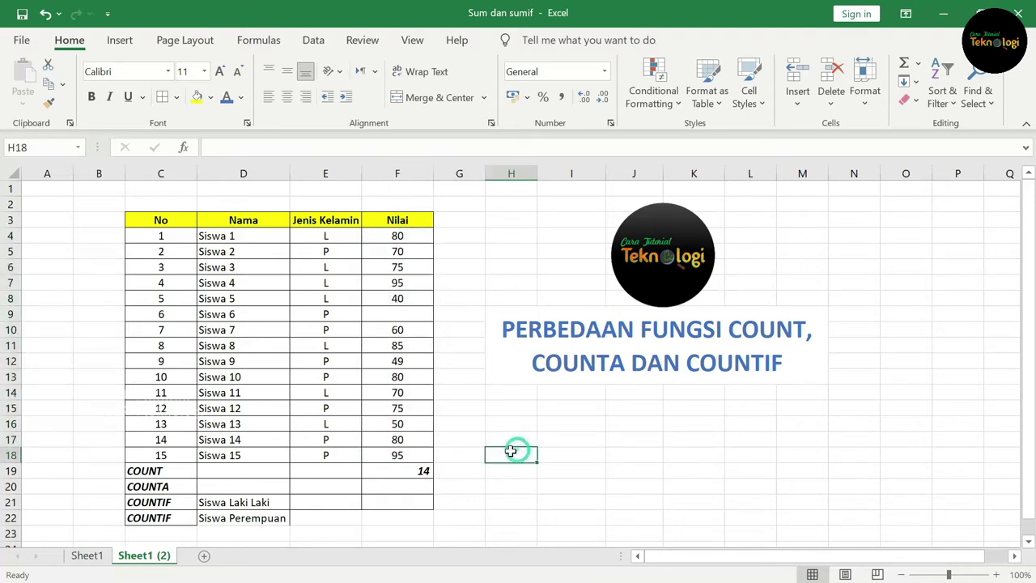
# - Enter the text "ip" as the Nilai of Siswa 6 in F9 and check the COUNT cell
pyautogui.click(406, 315)
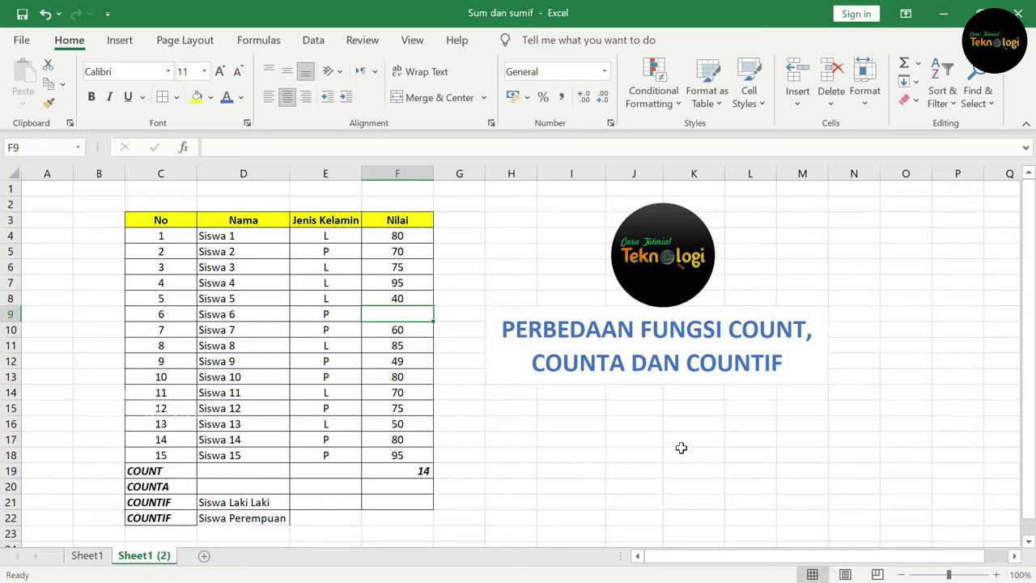
pyautogui.write('ip')
pyautogui.press('Return')
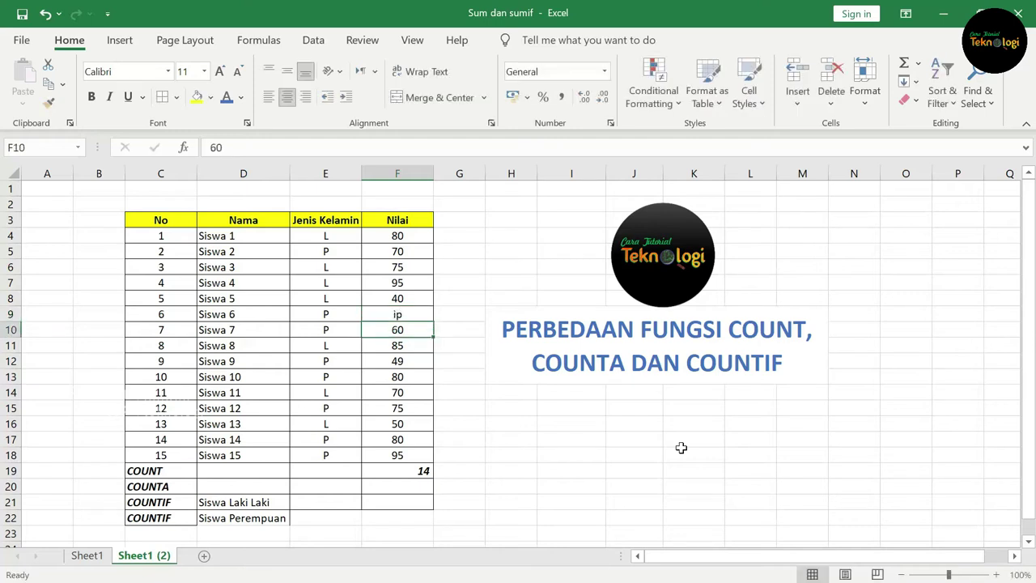
pyautogui.click(418, 473)
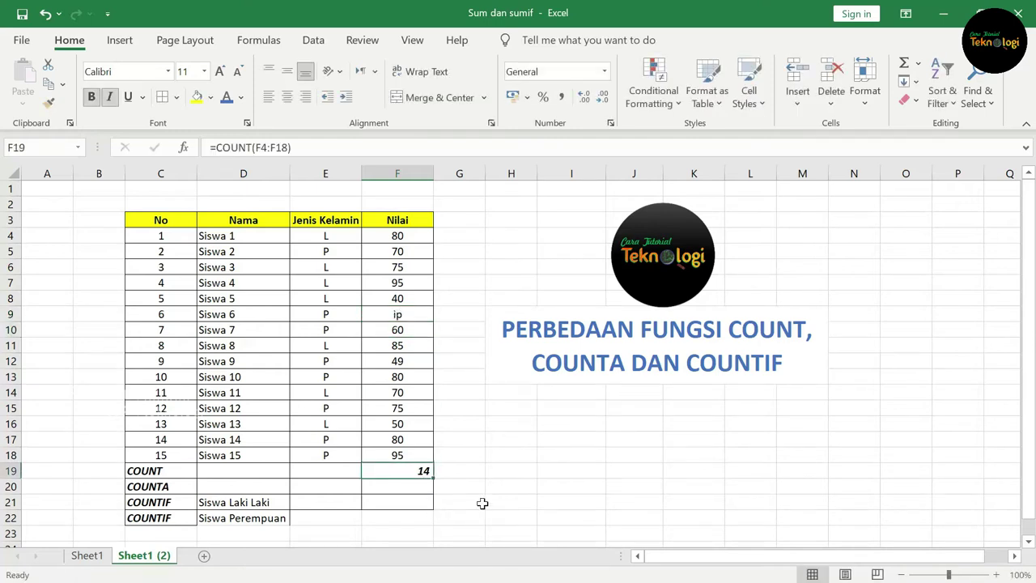
# - Enter =COUNTA(F4:F18) in cell F20 and check the formula against the Nilai range
pyautogui.click(165, 489)
pyautogui.click(407, 492)
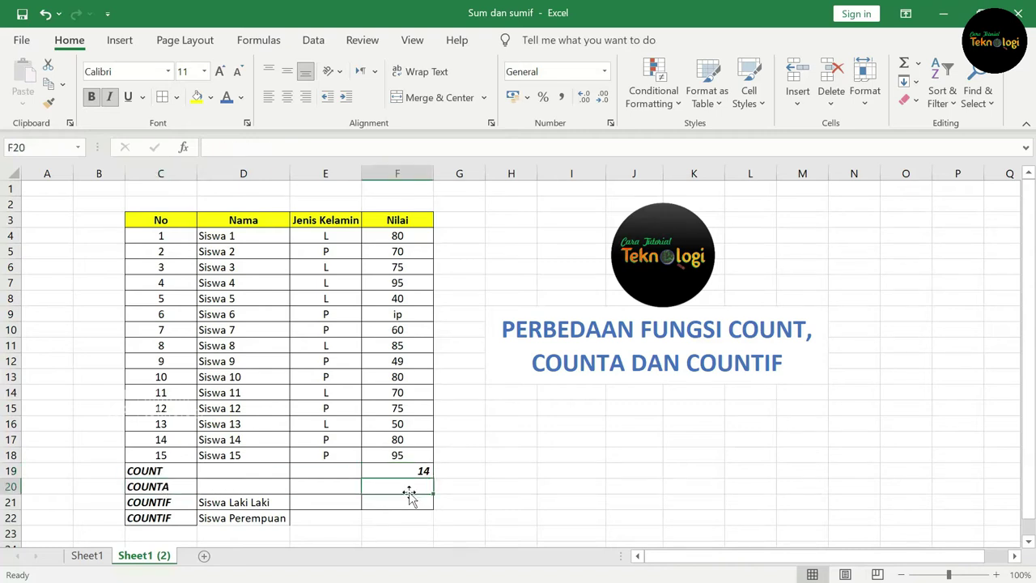
pyautogui.write('=counta(')
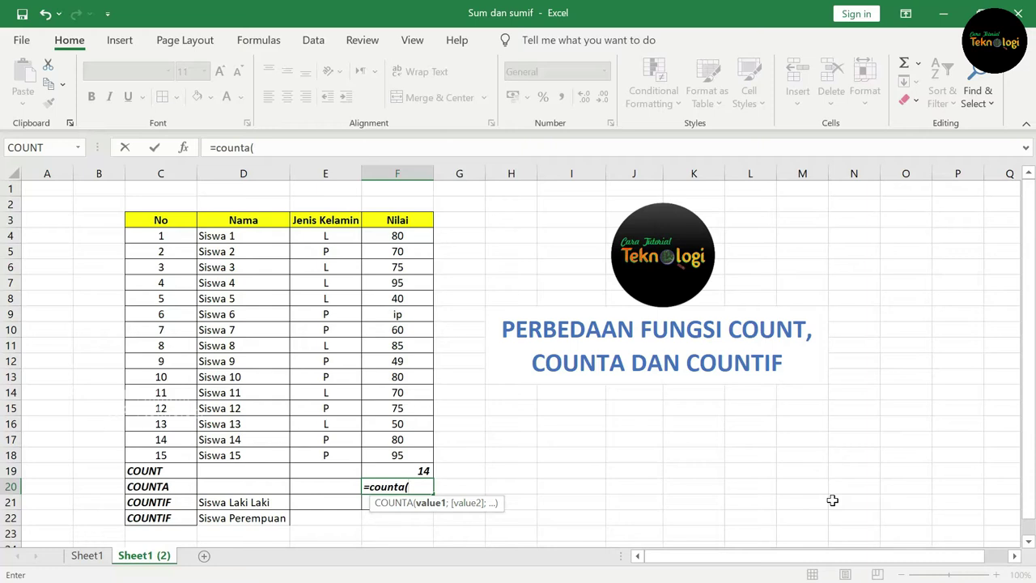
pyautogui.moveTo(393, 234); pyautogui.dragTo(397, 454)
pyautogui.write(')')
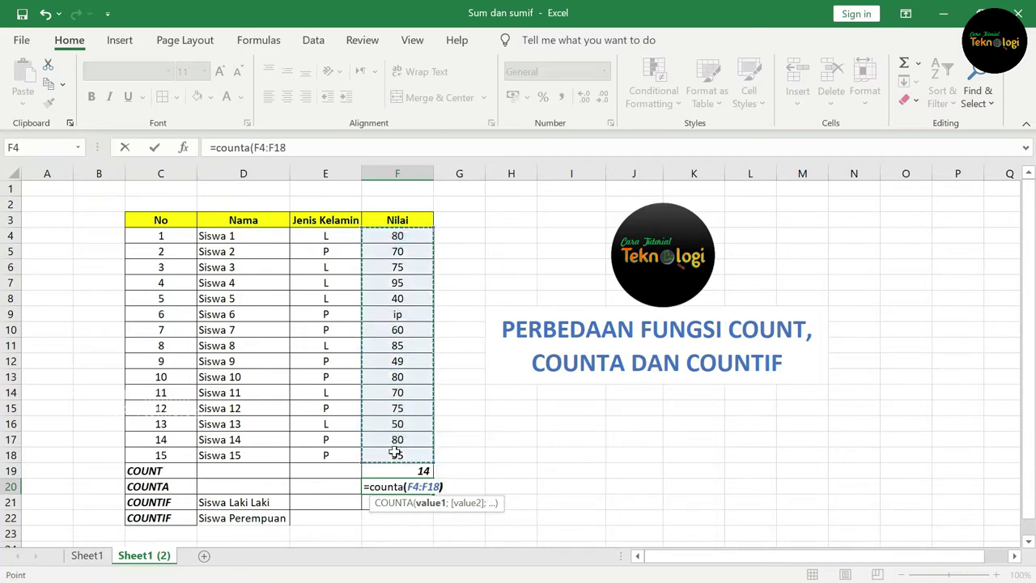
pyautogui.press('Return')
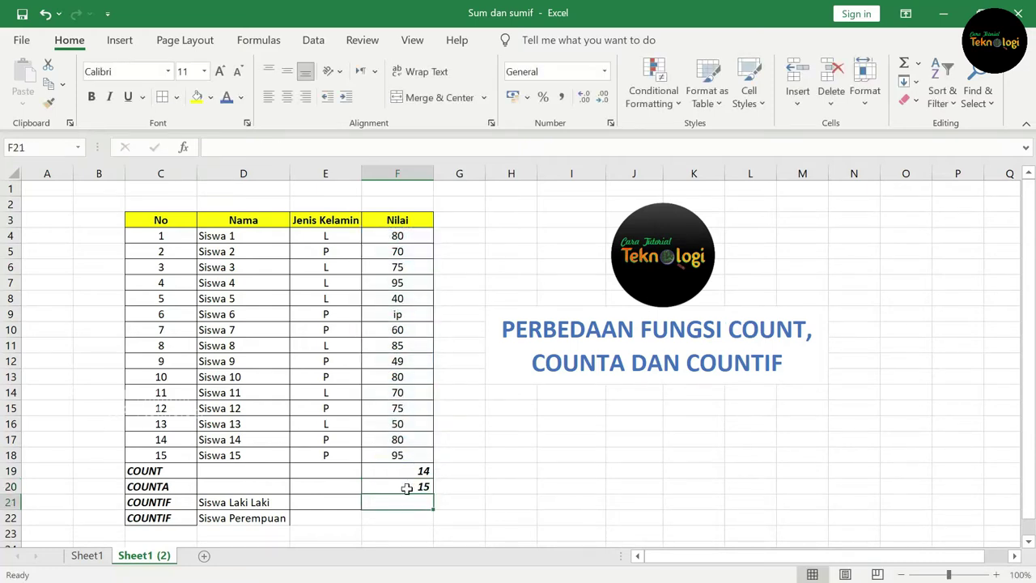
pyautogui.click(407, 488)
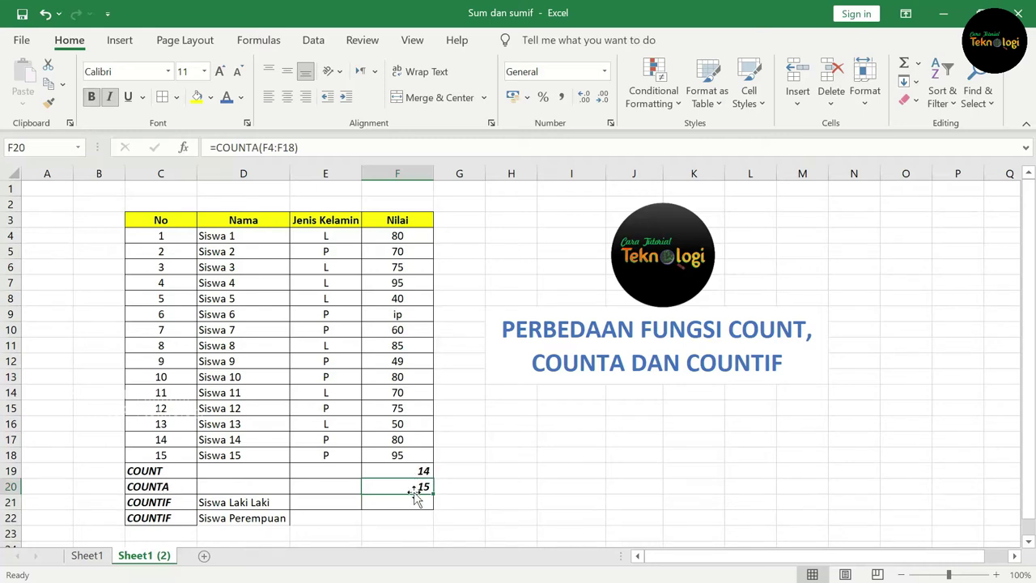
pyautogui.moveTo(394, 234); pyautogui.dragTo(402, 455)
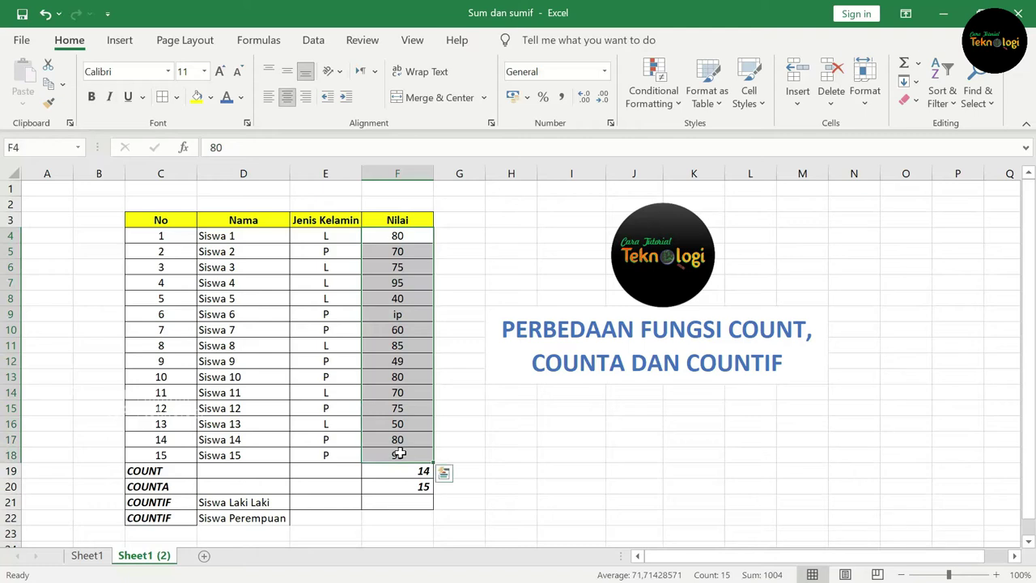
pyautogui.click(408, 236)
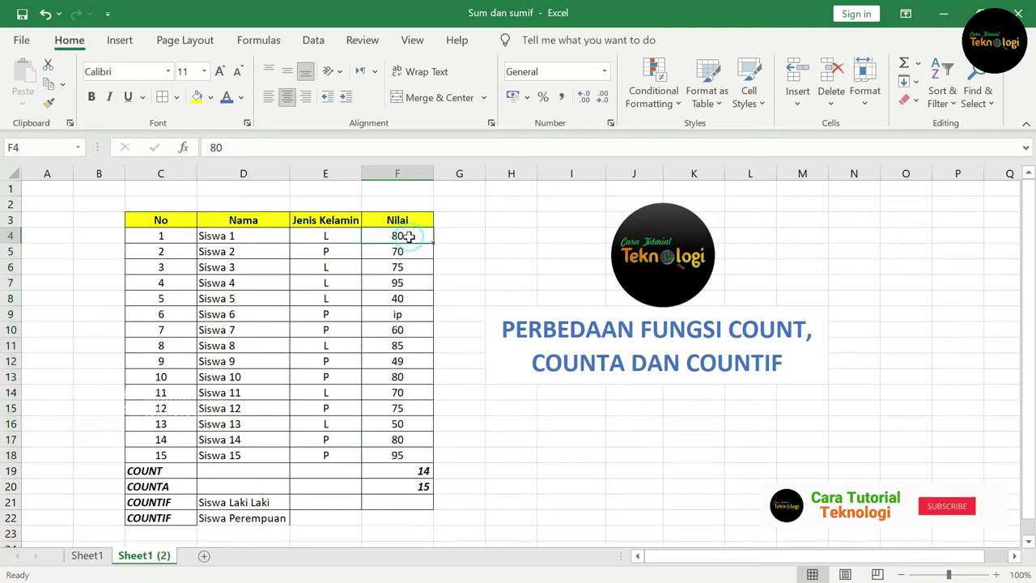
# - Clear the Nilai of Siswa 6 in F9 and replace the Nilai of Siswa 11 in F14 with the text "p"
pyautogui.click(412, 316)
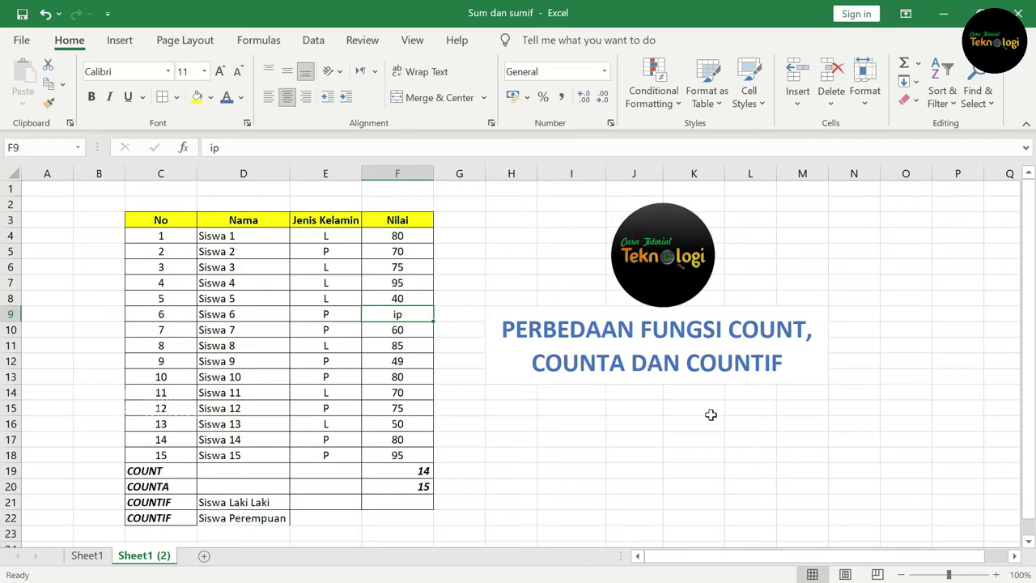
pyautogui.click(414, 392)
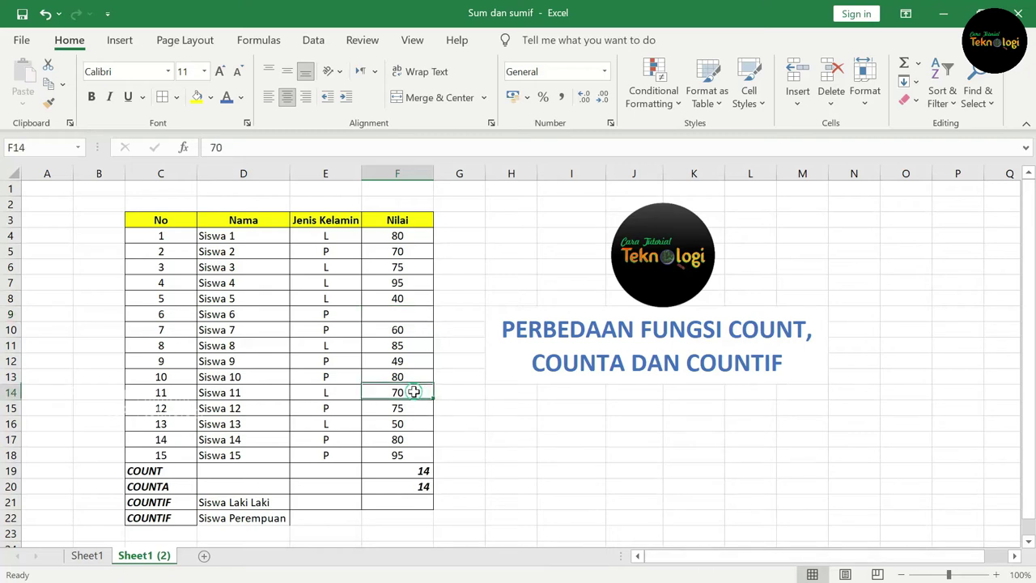
pyautogui.write('p')
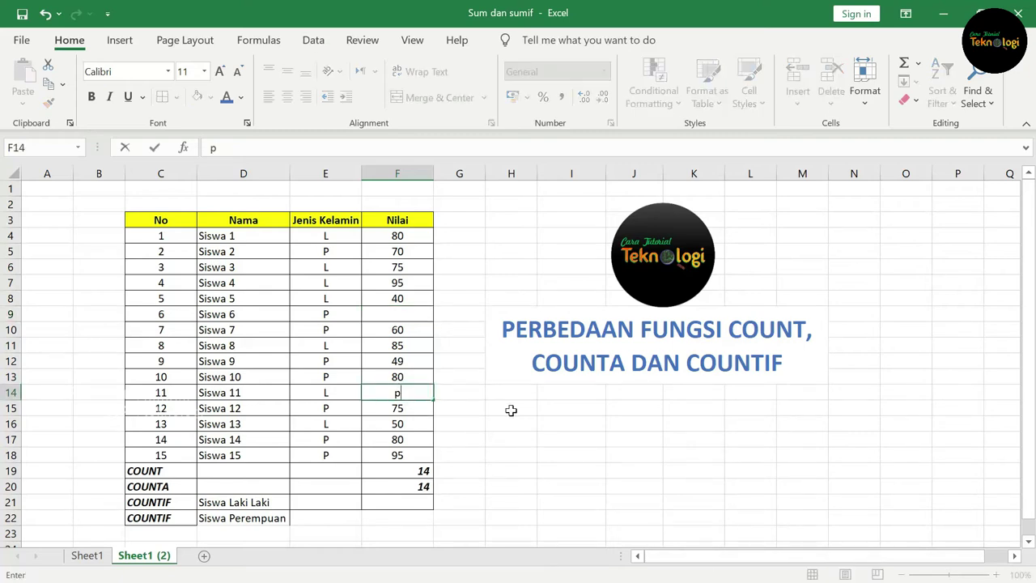
pyautogui.press('Return')
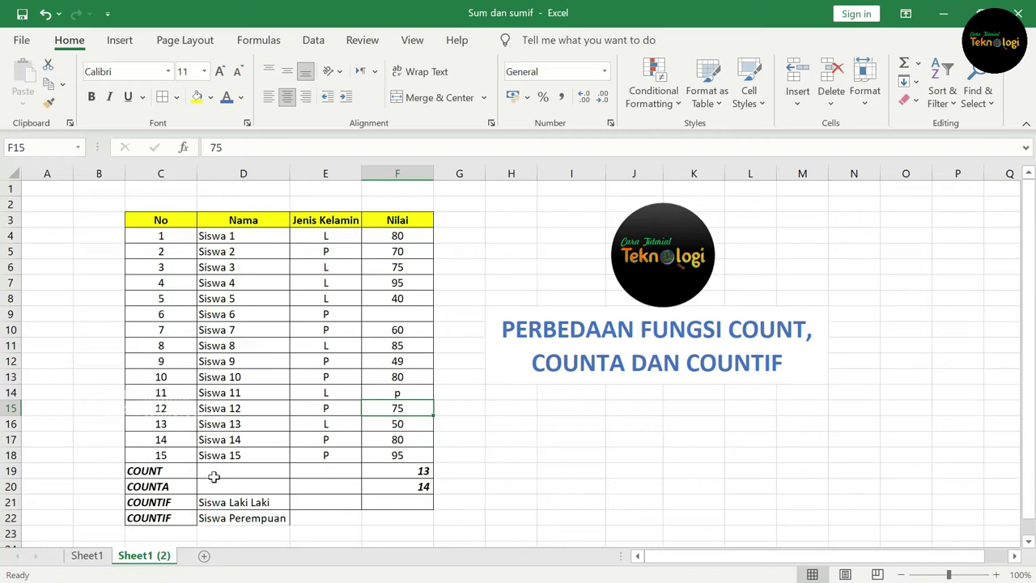
pyautogui.click(422, 470)
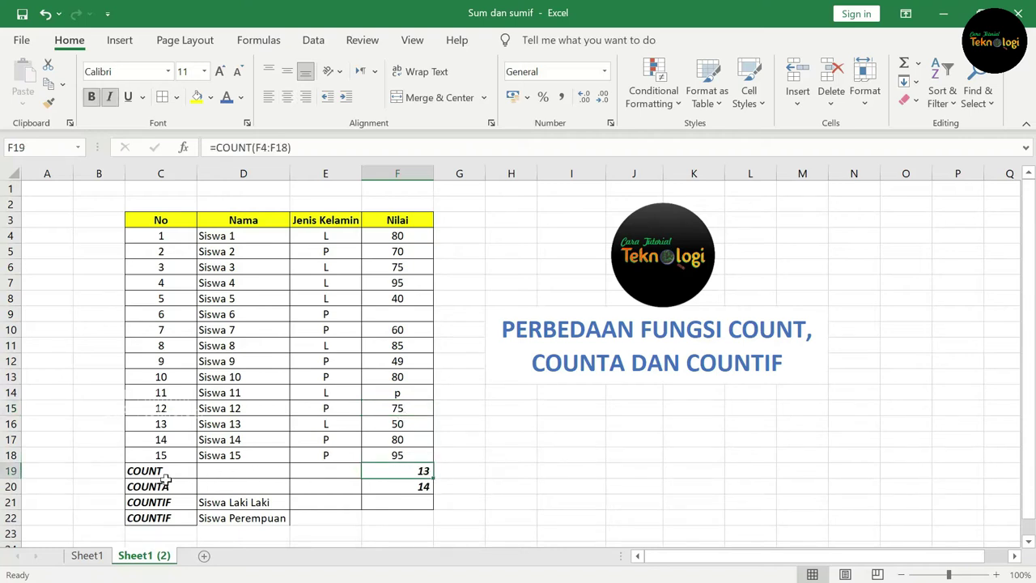
pyautogui.click(422, 487)
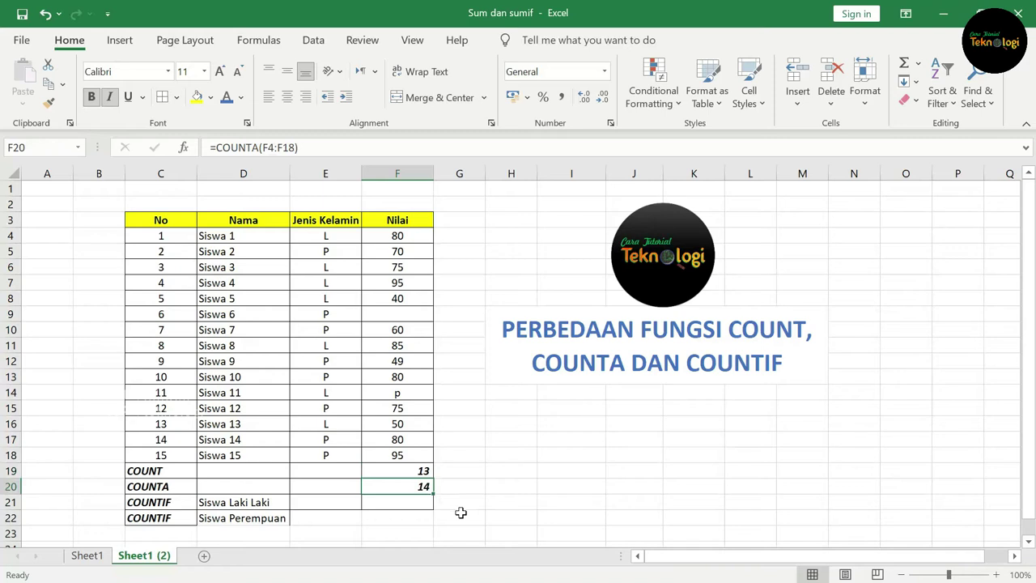
pyautogui.click(408, 394)
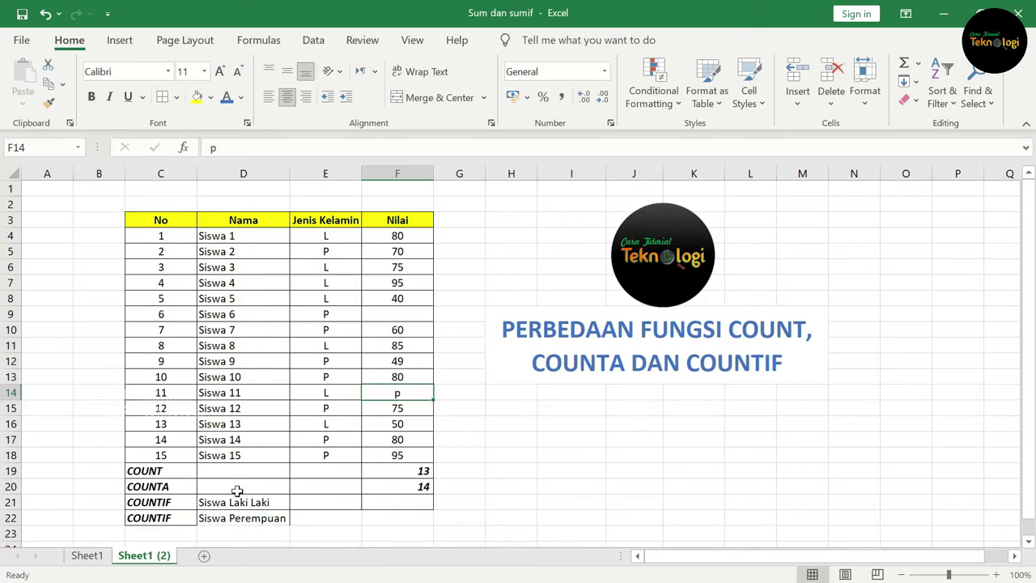
# - Count the male students in cell E21 with =COUNTIF(E4:E18;"L")
pyautogui.click(332, 504)
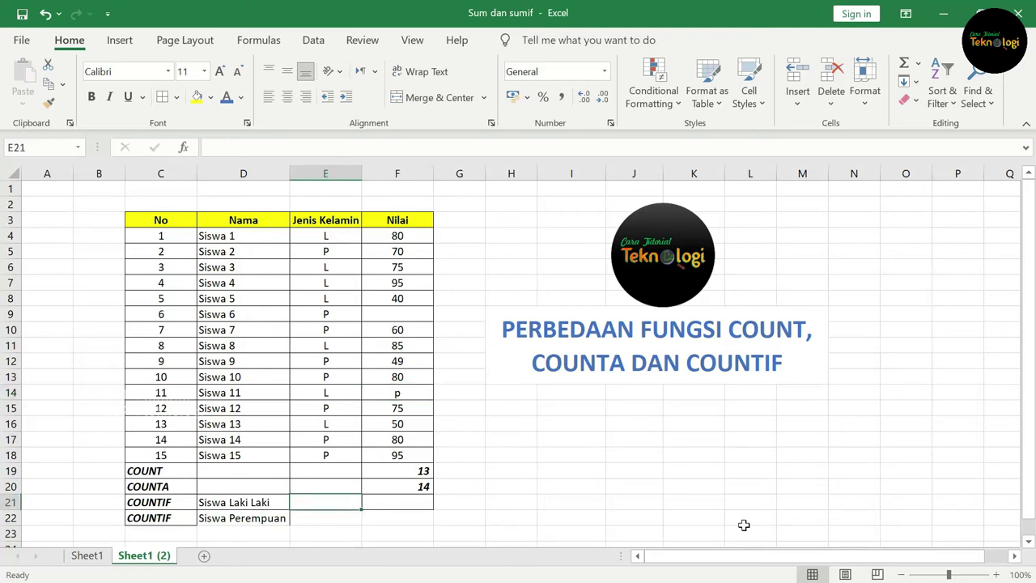
pyautogui.write('=co')
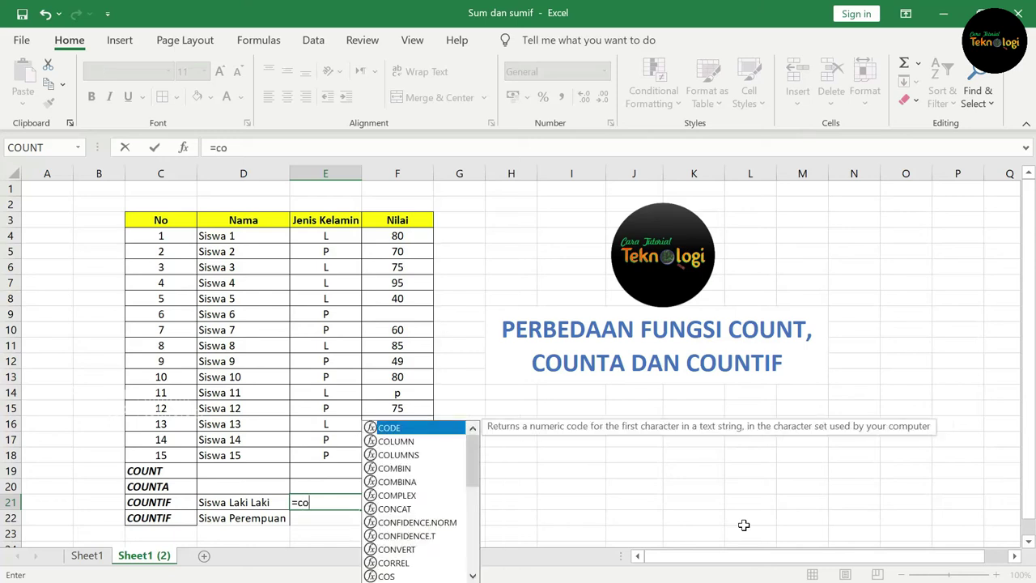
pyautogui.write('untif(')
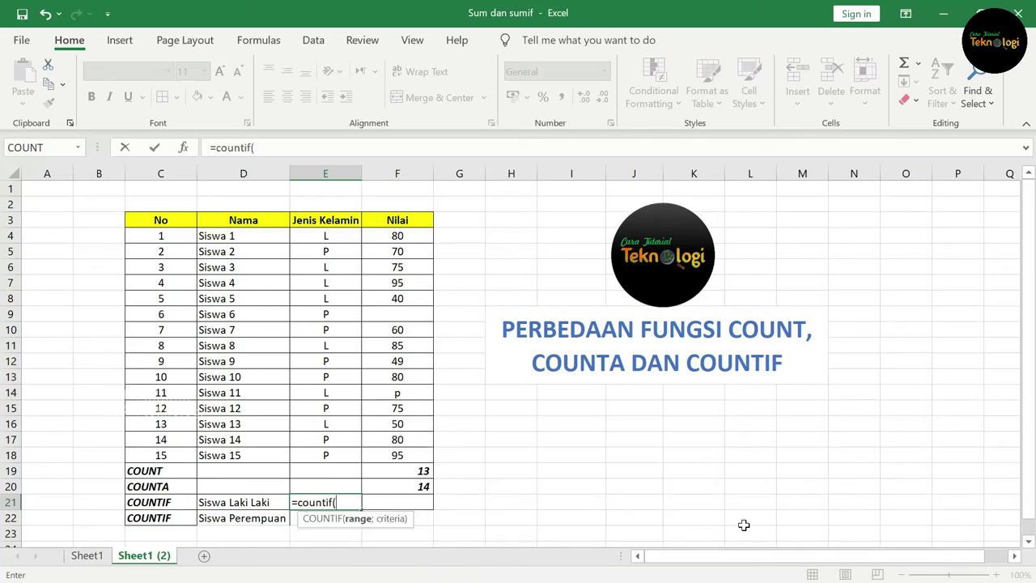
pyautogui.moveTo(324, 235); pyautogui.dragTo(334, 455)
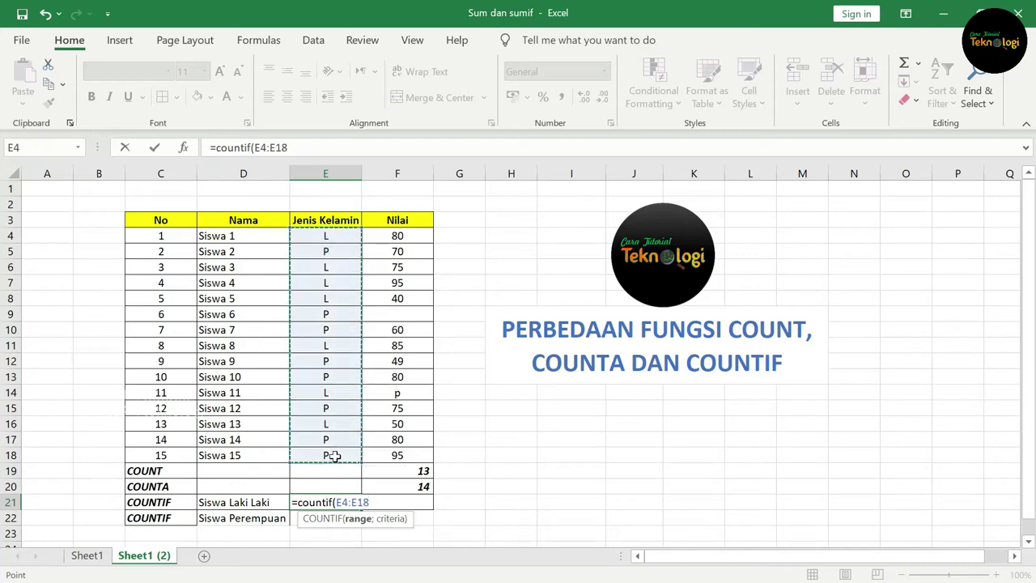
pyautogui.write(';"L')
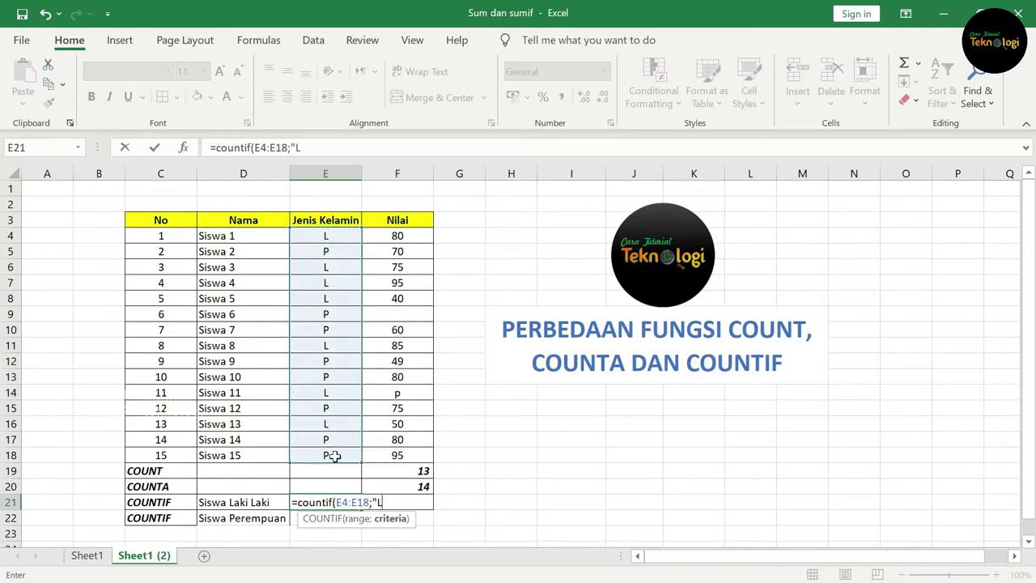
pyautogui.write('")')
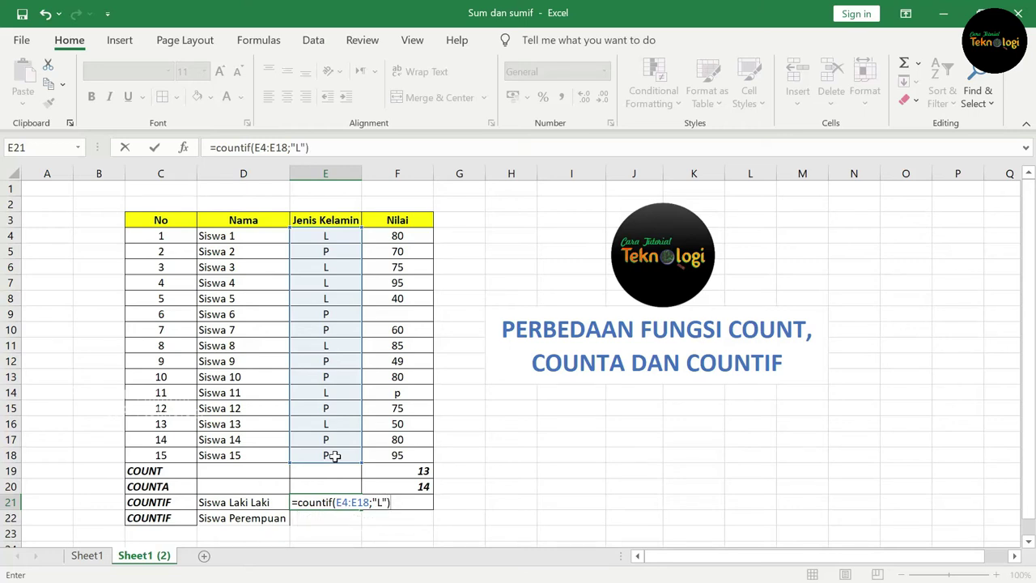
pyautogui.press('Return')
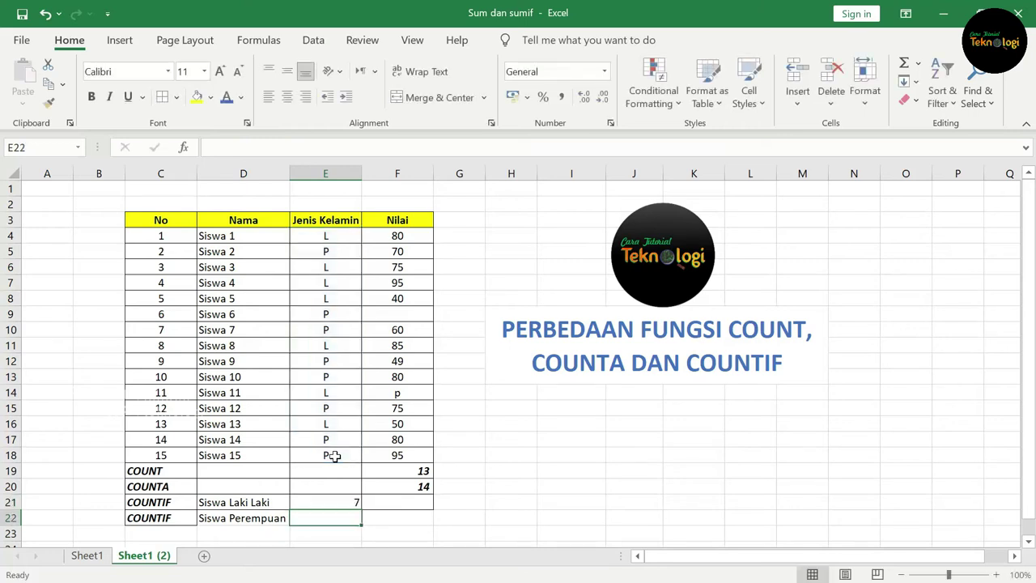
# - Select the COUNTIF cell E21 and every "L" entry in the Jenis Kelamin column to verify the male student count
pyautogui.click(343, 503)
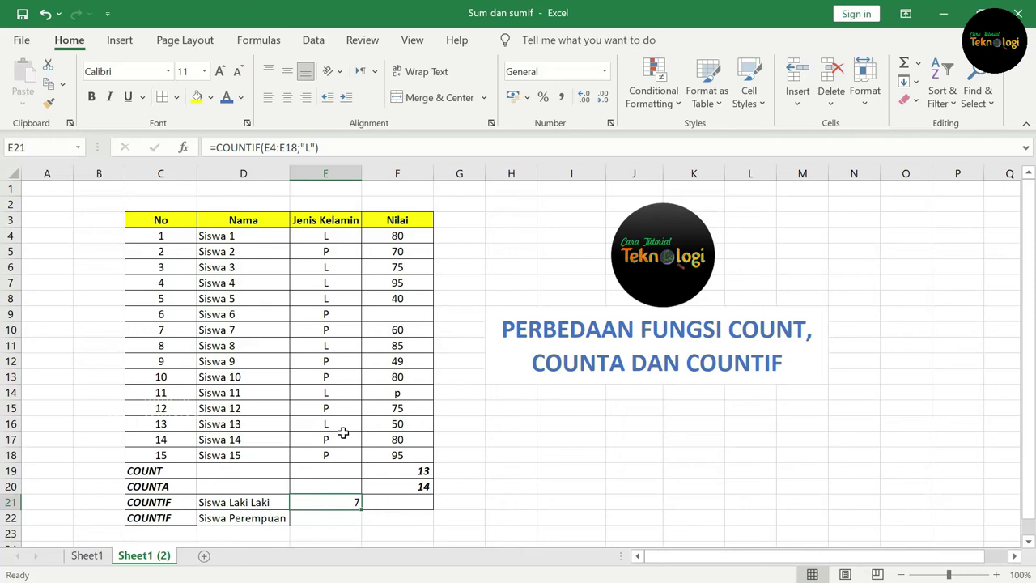
pyautogui.keyDown('ctrl'); pyautogui.click(345, 235); pyautogui.keyUp('ctrl')
pyautogui.keyDown('ctrl'); pyautogui.click(338, 266); pyautogui.keyUp('ctrl')
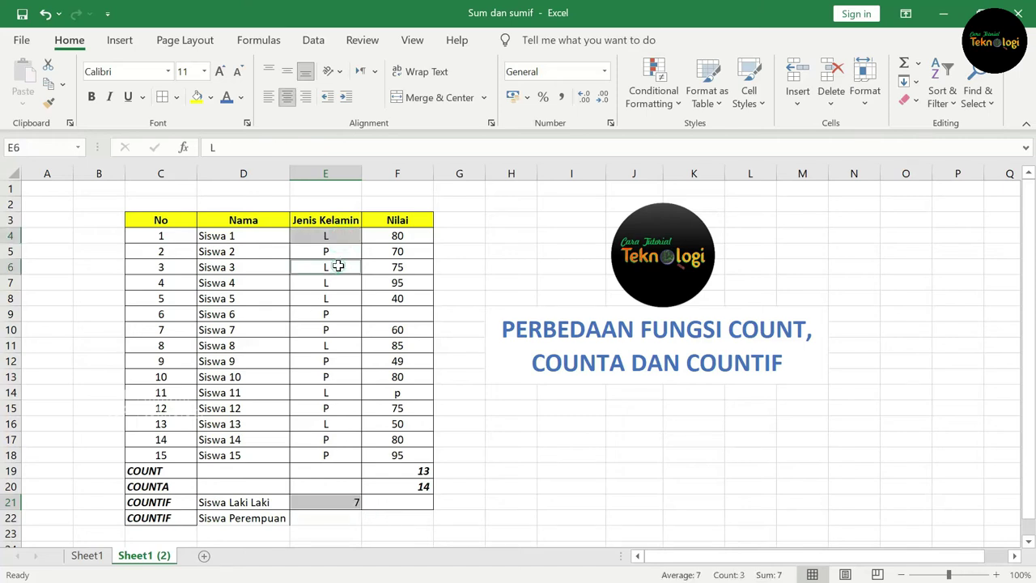
pyautogui.keyDown('ctrl'); pyautogui.click(338, 282); pyautogui.keyUp('ctrl')
pyautogui.keyDown('ctrl'); pyautogui.click(337, 298); pyautogui.keyUp('ctrl')
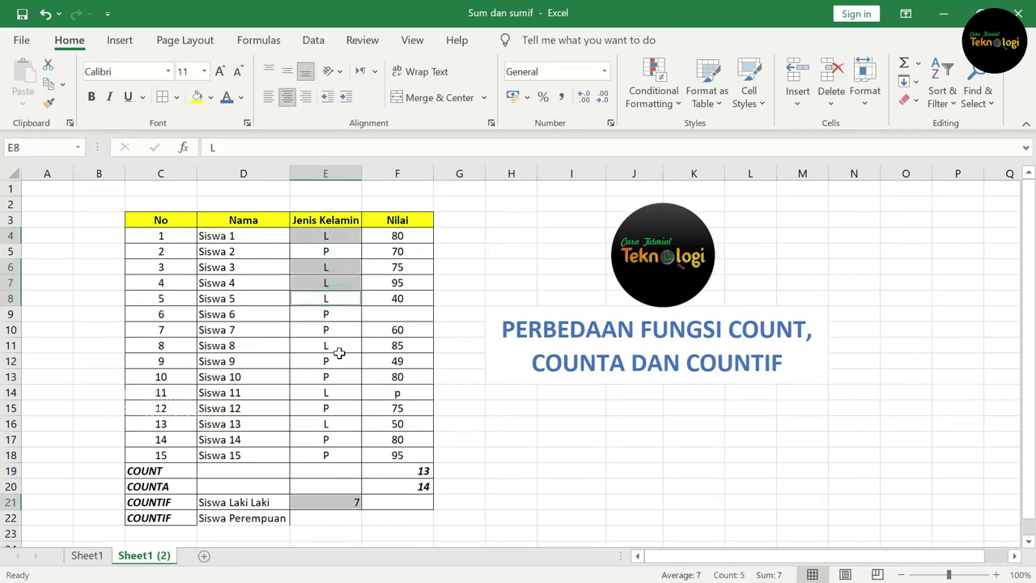
pyautogui.keyDown('ctrl'); pyautogui.click(339, 347); pyautogui.keyUp('ctrl')
pyautogui.keyDown('ctrl'); pyautogui.click(338, 393); pyautogui.keyUp('ctrl')
pyautogui.keyDown('ctrl'); pyautogui.click(337, 423); pyautogui.keyUp('ctrl')
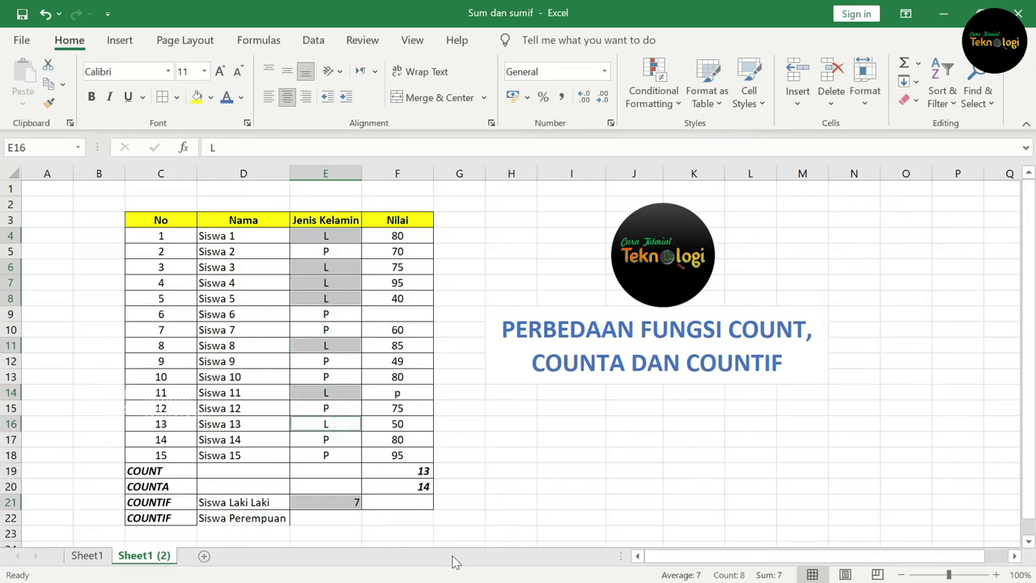
pyautogui.click(501, 520)
# - Count the female students in cell E22 with =COUNTIF(E4:E18;"P") and check the formula
pyautogui.scroll(-1, 316, 471)
pyautogui.click(319, 470)
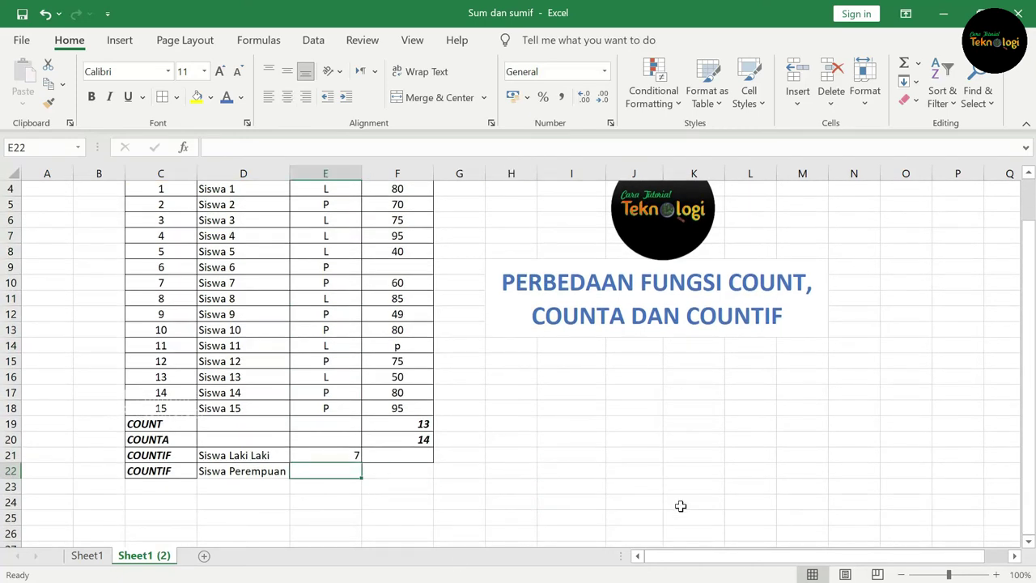
pyautogui.write('=count')
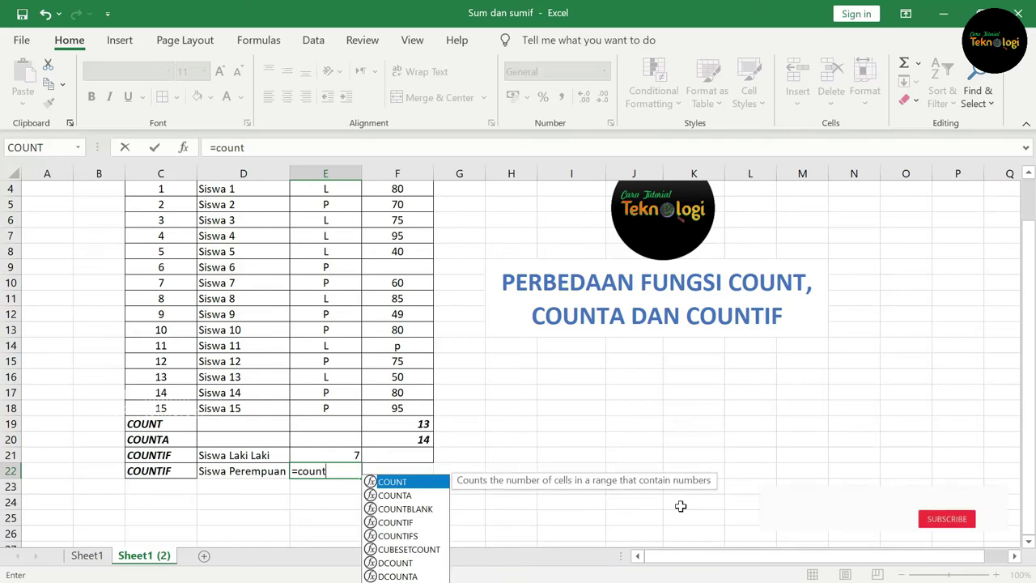
pyautogui.write('if(')
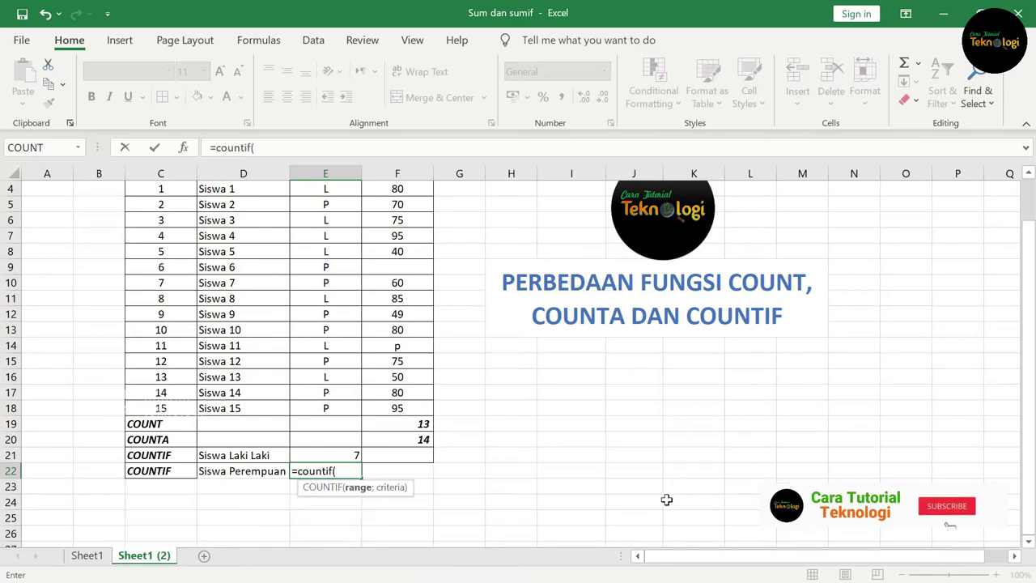
pyautogui.scroll(1, 542, 338)
pyautogui.moveTo(336, 236); pyautogui.dragTo(325, 458)
pyautogui.write(';"P')
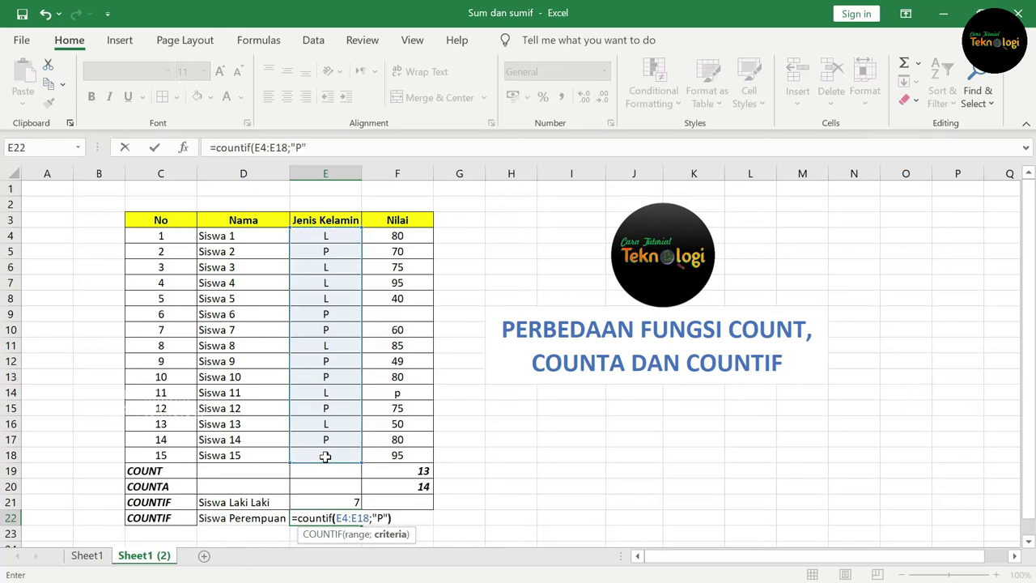
pyautogui.write(')')
pyautogui.press('Return')
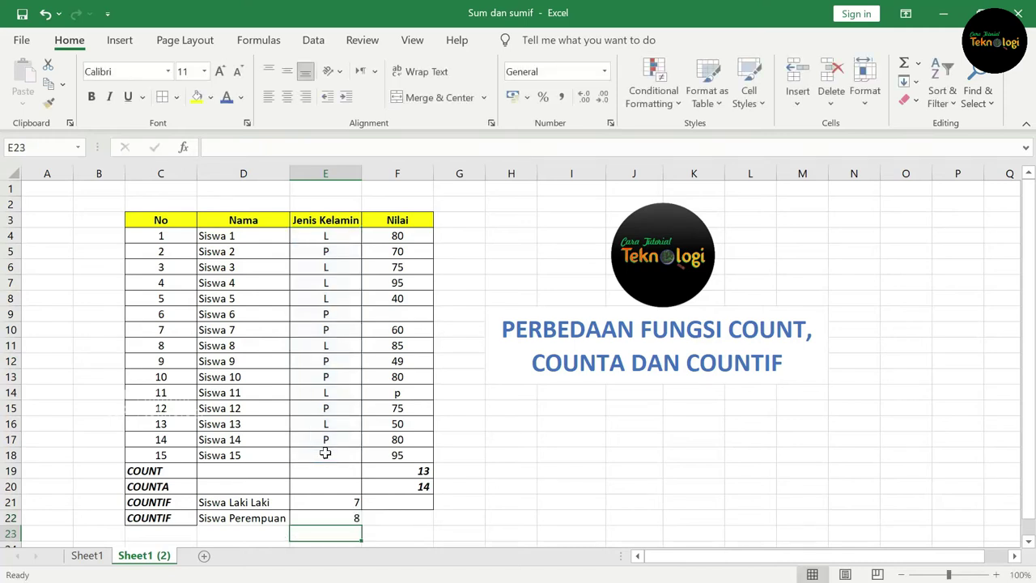
pyautogui.click(331, 518)
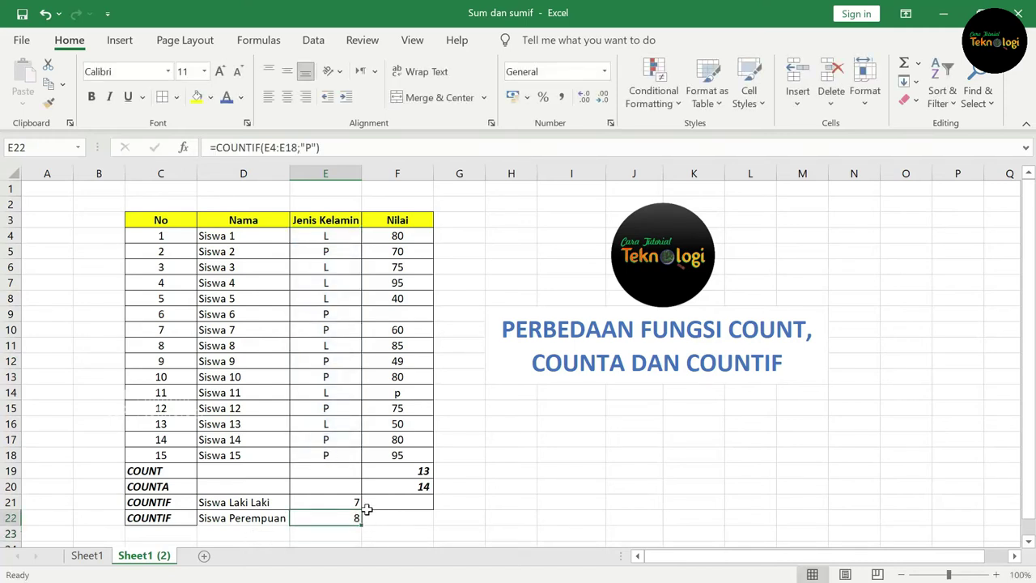
# - Count the Nilai entries equal to 80 in cell F21 with =COUNTIF(F4:F18;80) and check the matching scores
pyautogui.click(367, 505)
pyautogui.scroll(-1, 531, 450)
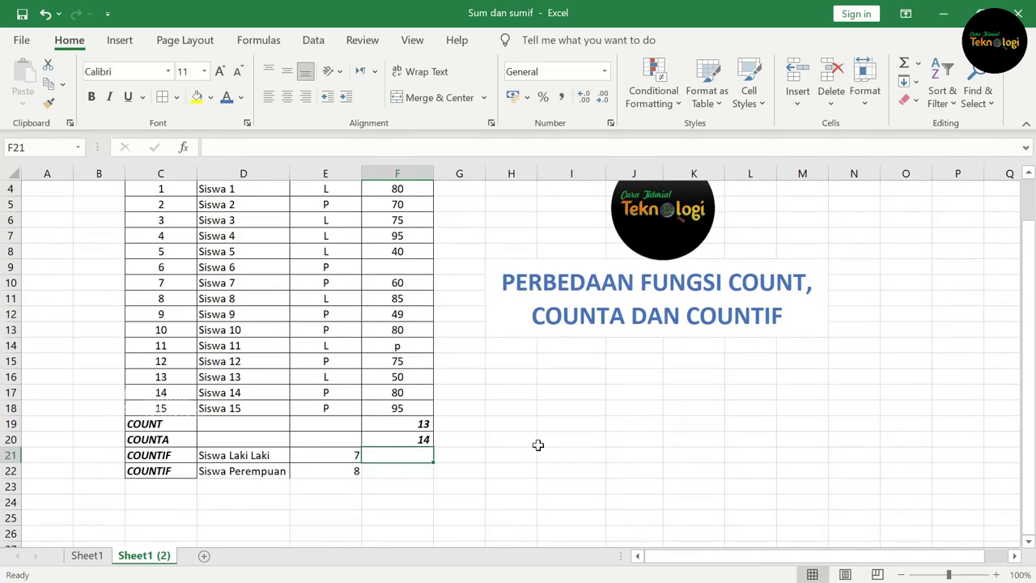
pyautogui.scroll(1, 527, 463)
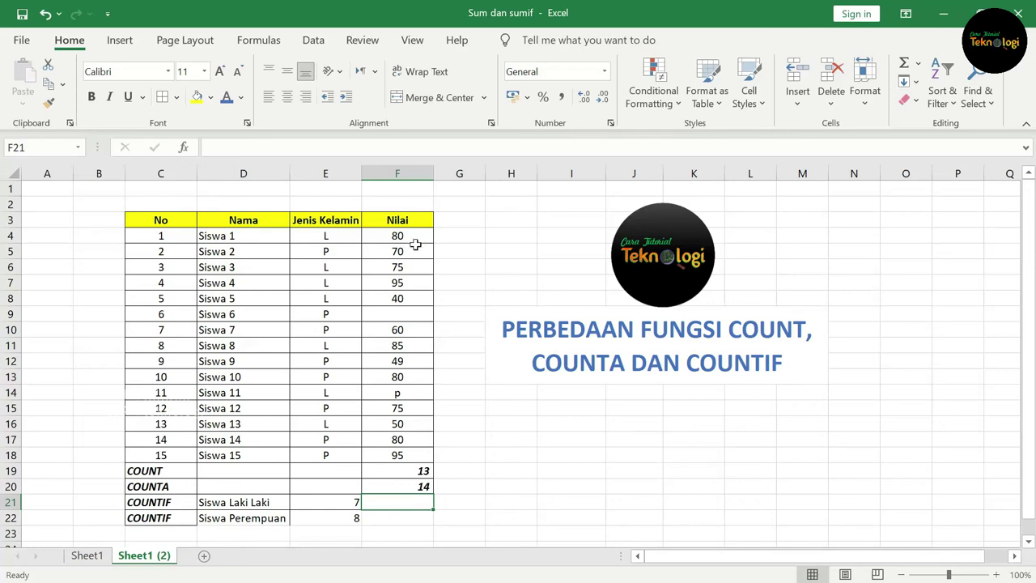
pyautogui.write('=c')
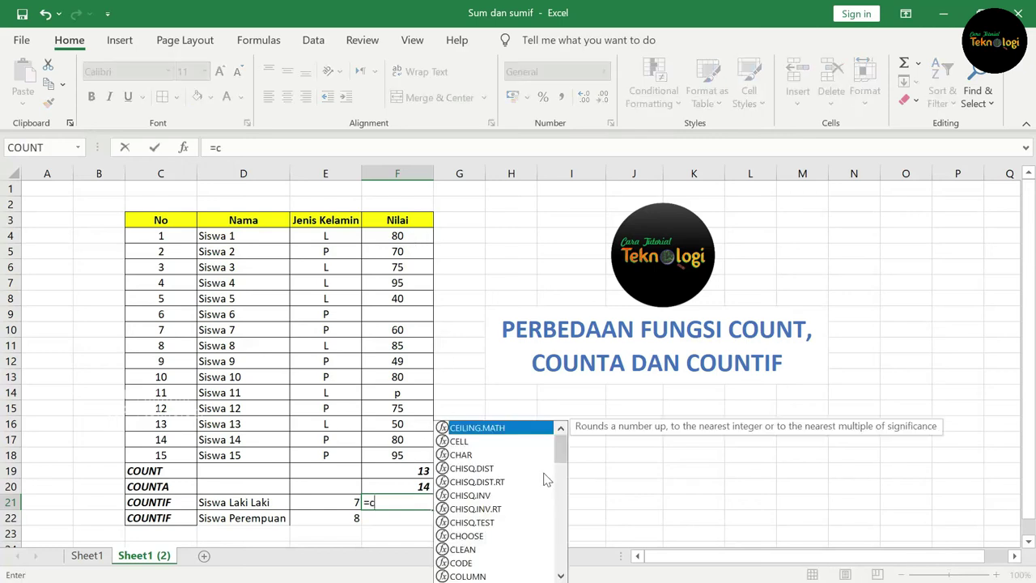
pyautogui.write('ountif(')
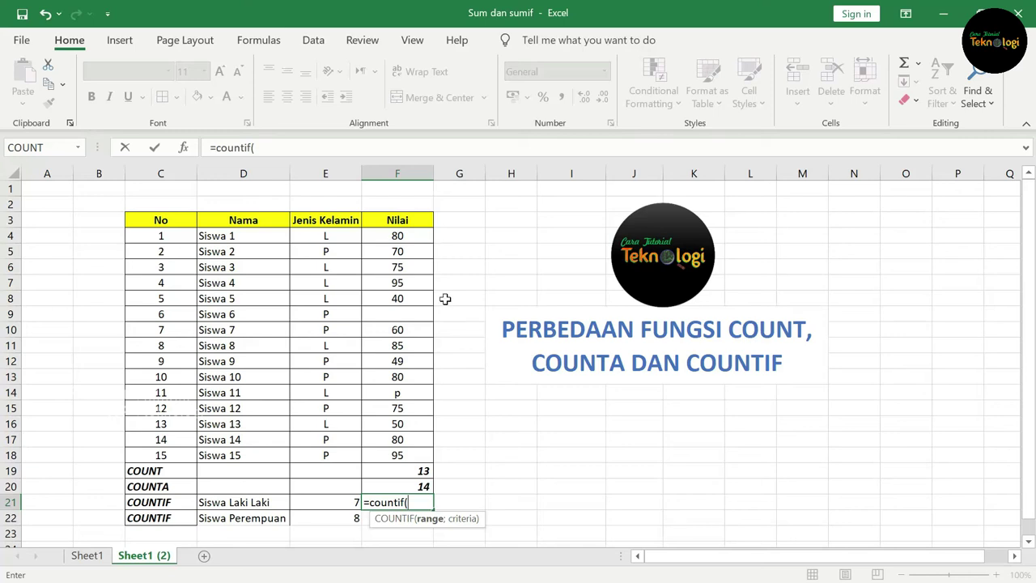
pyautogui.moveTo(398, 235); pyautogui.dragTo(396, 455)
pyautogui.write(';8 ')
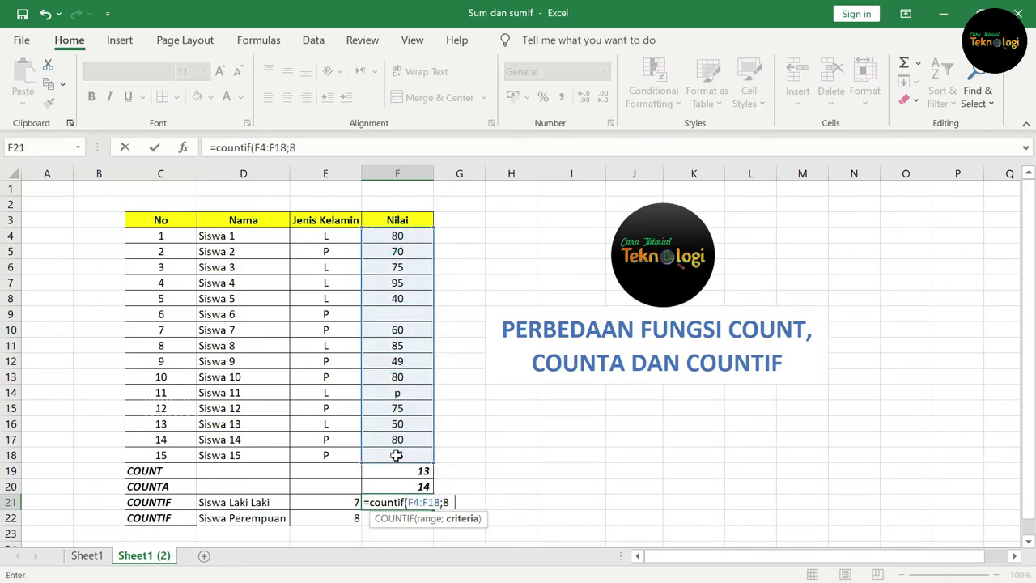
pyautogui.write(')')
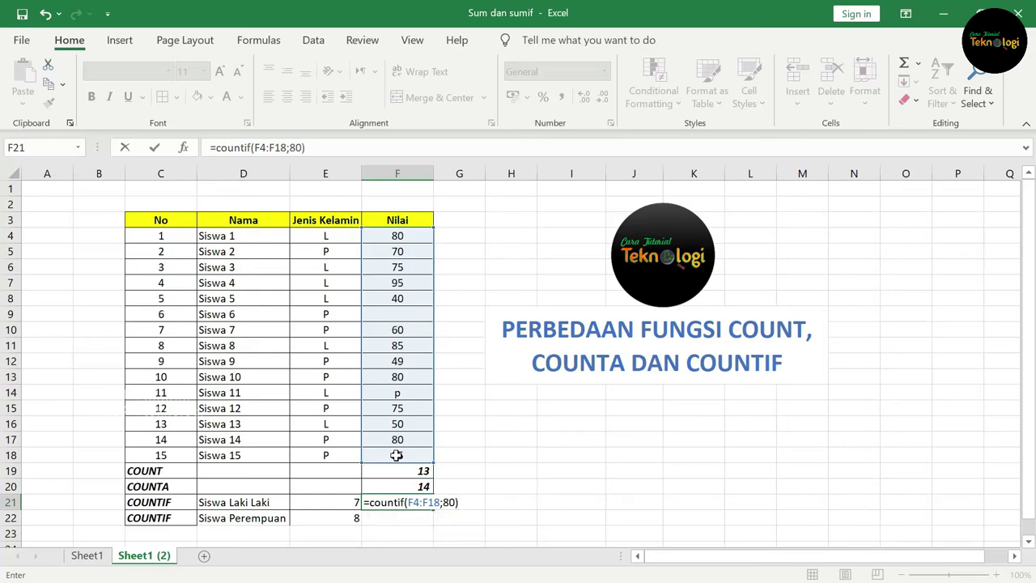
pyautogui.press('Return')
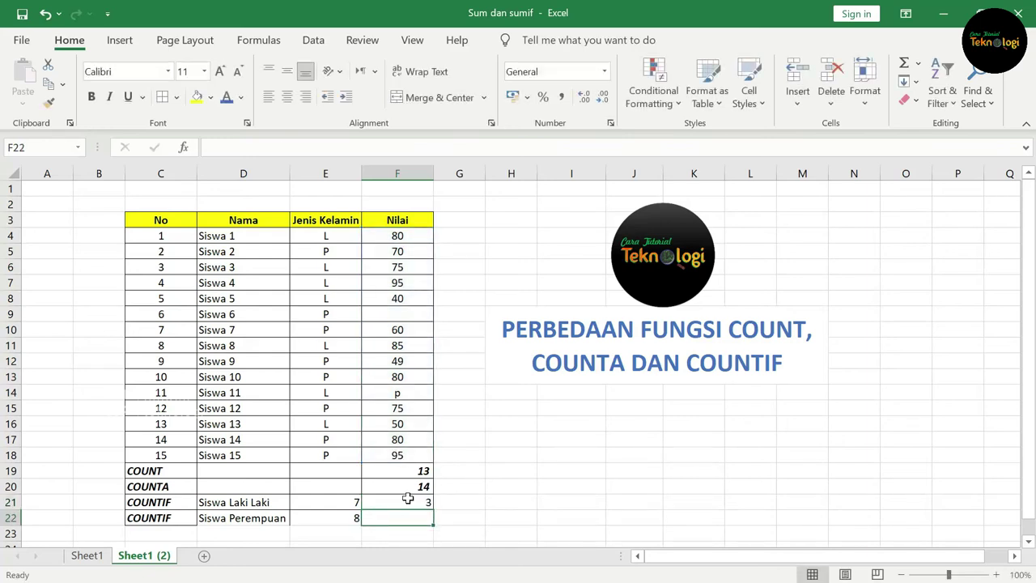
pyautogui.click(406, 499)
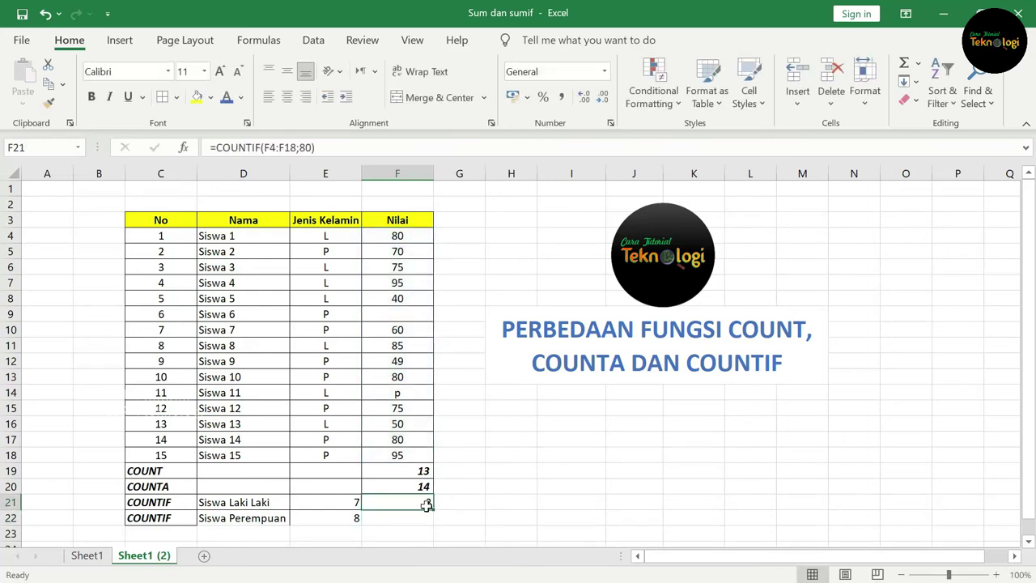
pyautogui.click(400, 234)
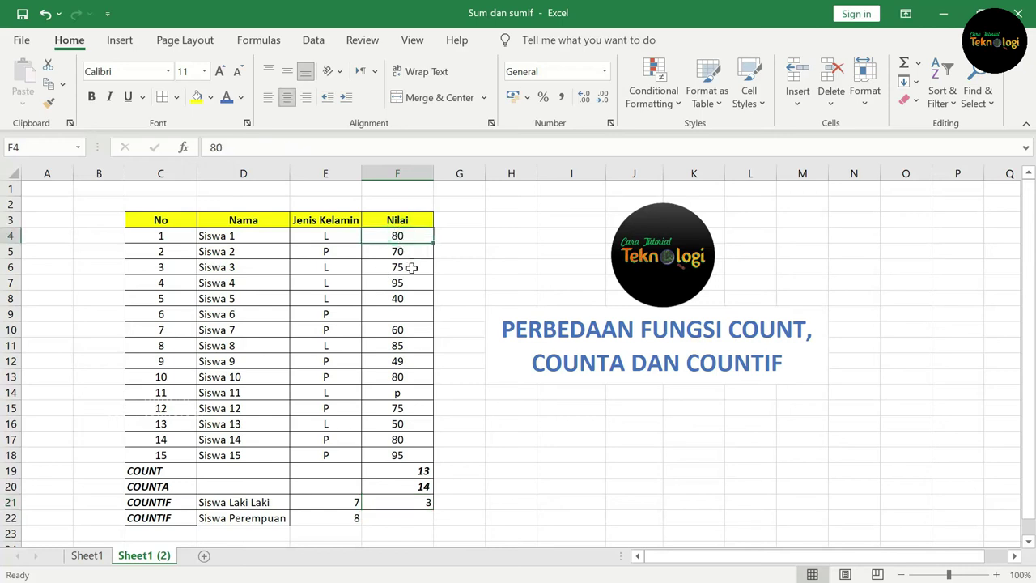
pyautogui.click(409, 376)
pyautogui.click(409, 441)
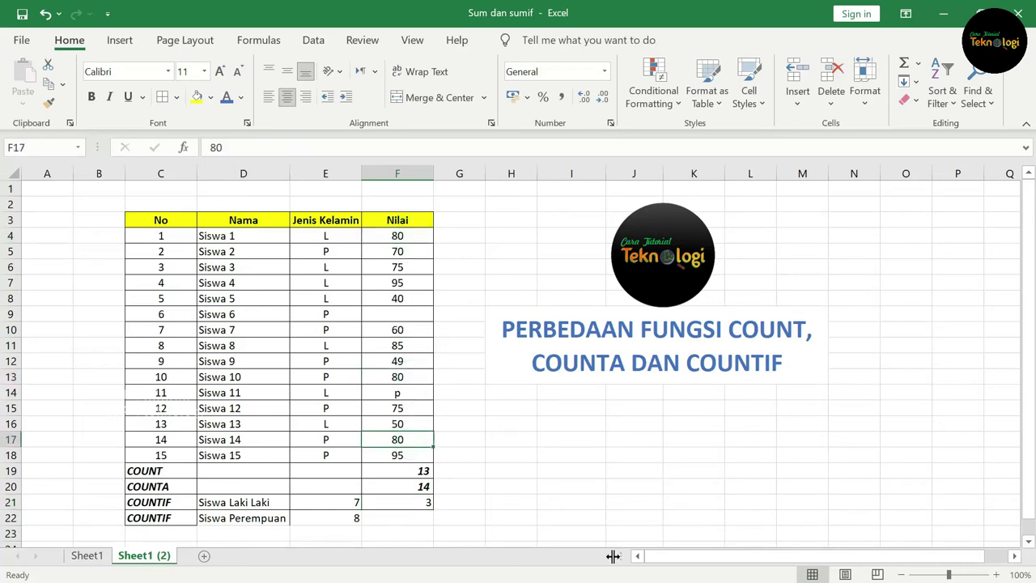
# - Count the Nilai entries above 80 in cell F22 with =COUNTIF(F4:F18;">80")
pyautogui.click(422, 519)
pyautogui.write('=')
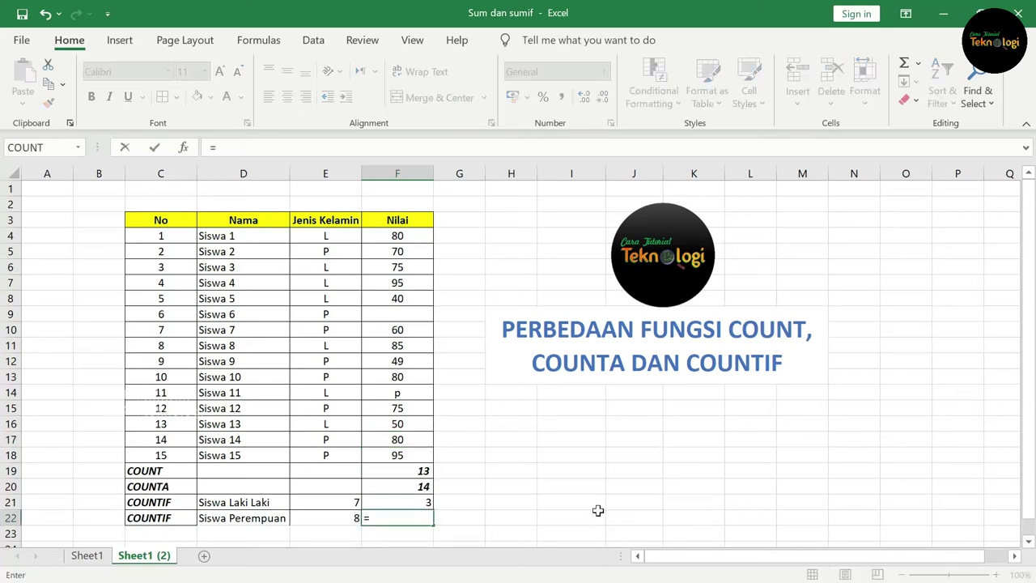
pyautogui.write('count')
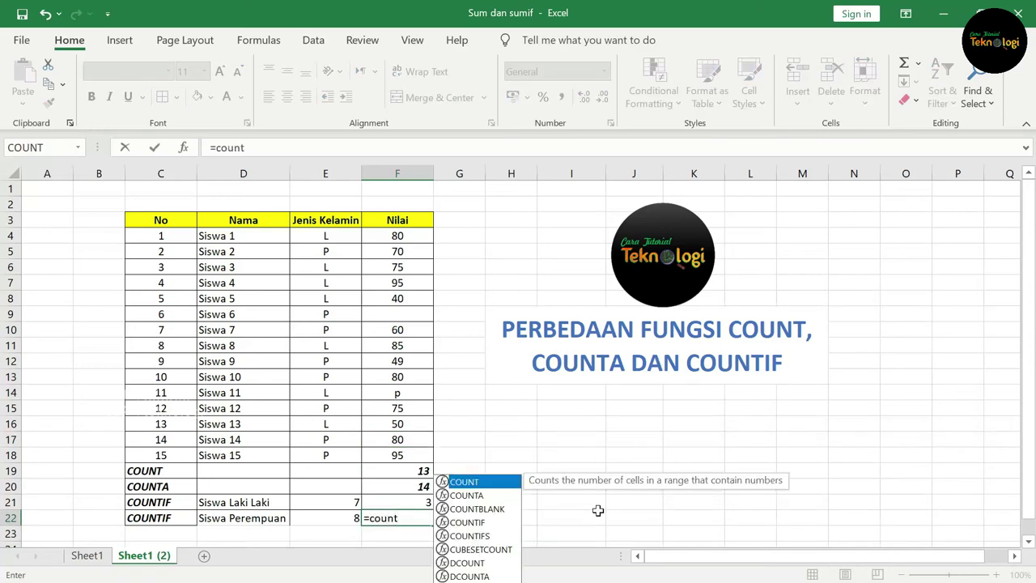
pyautogui.write('if')
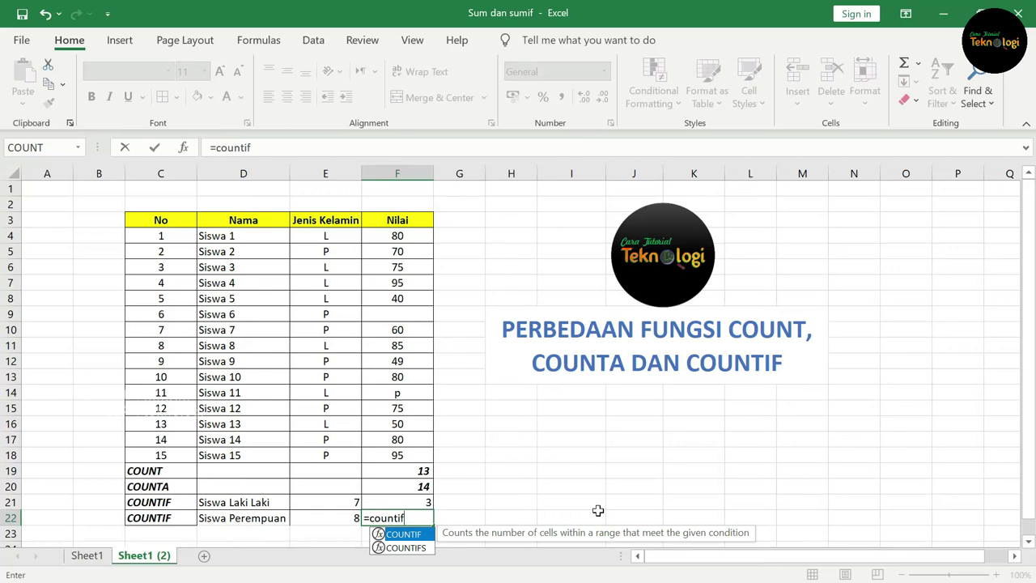
pyautogui.write('(')
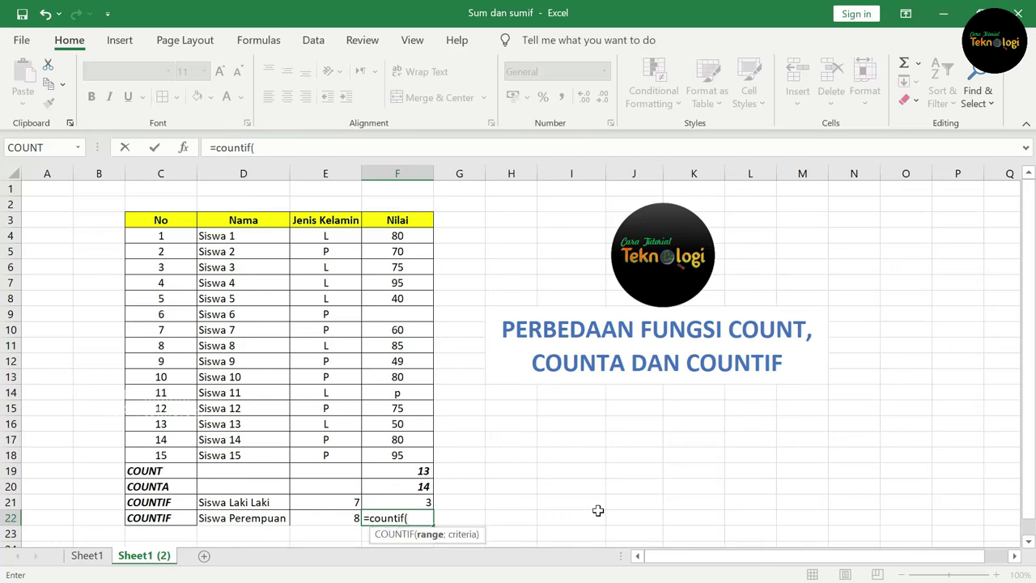
pyautogui.moveTo(392, 237); pyautogui.dragTo(404, 451)
pyautogui.write(';')
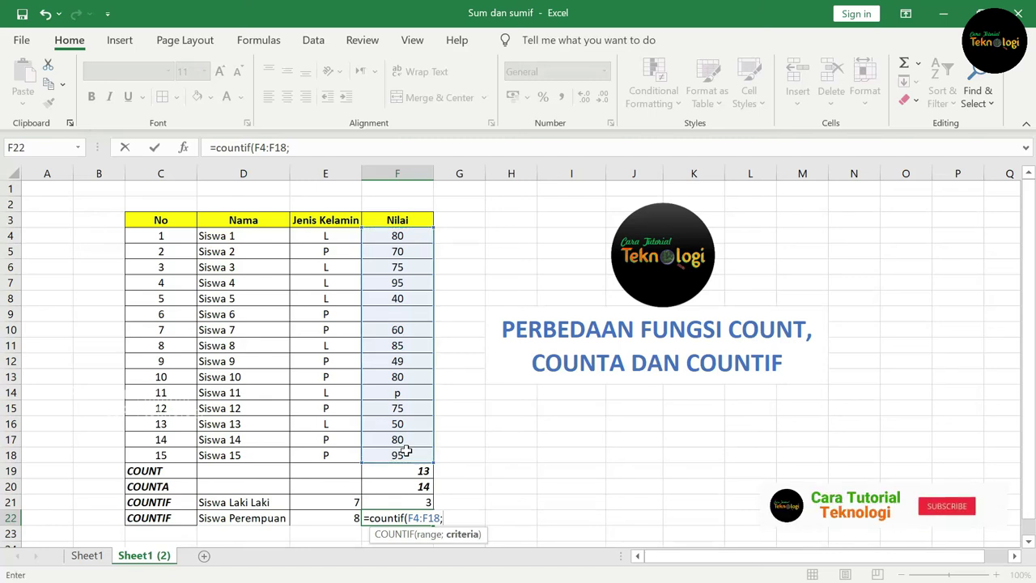
pyautogui.write('"')
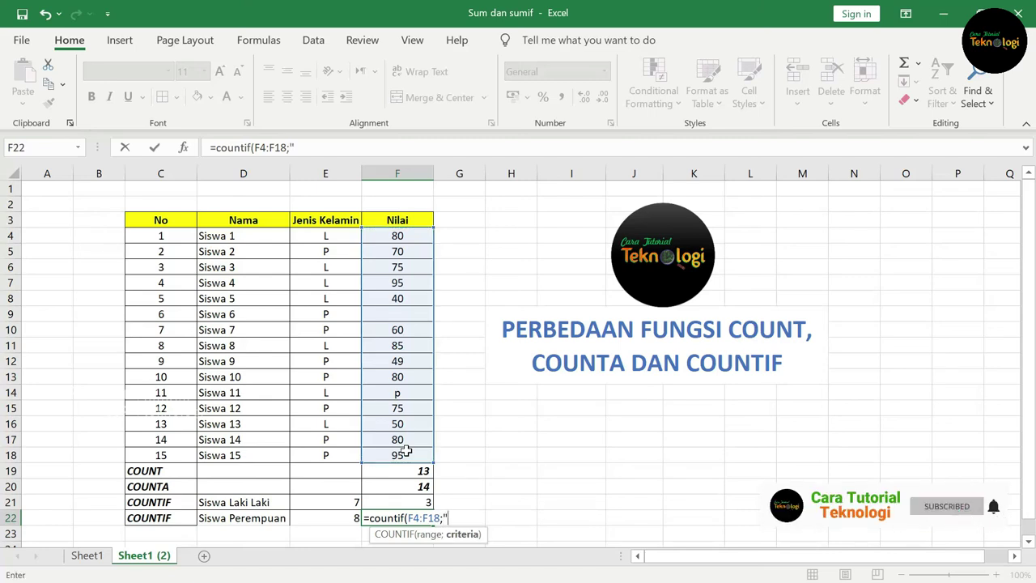
pyautogui.write('>80"')
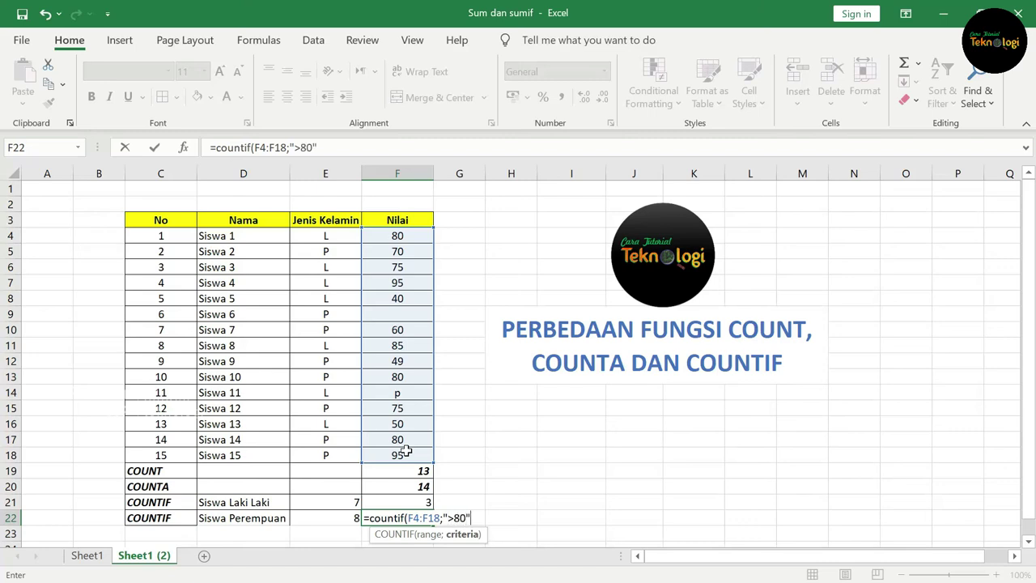
pyautogui.write(')')
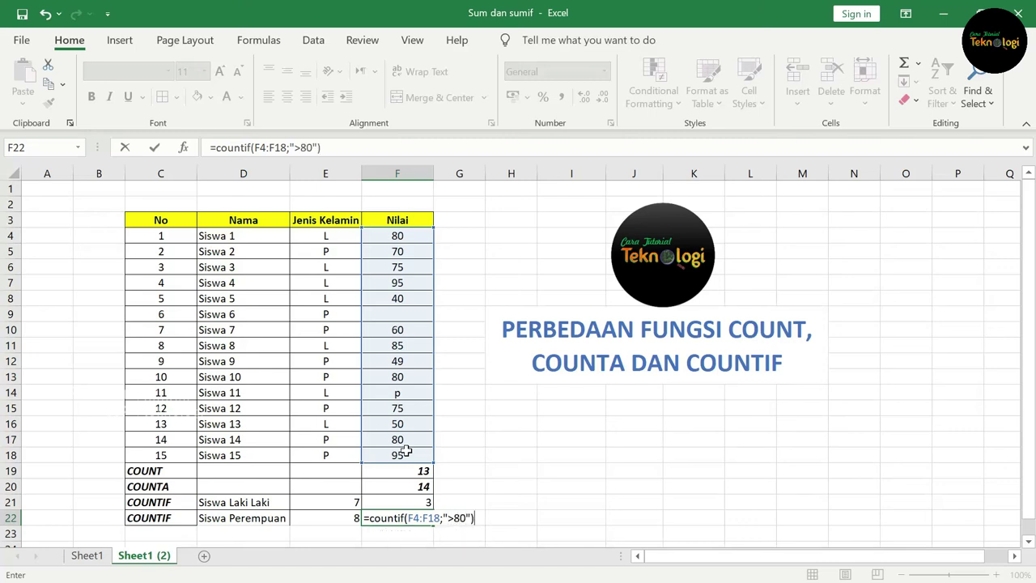
pyautogui.press('Return')
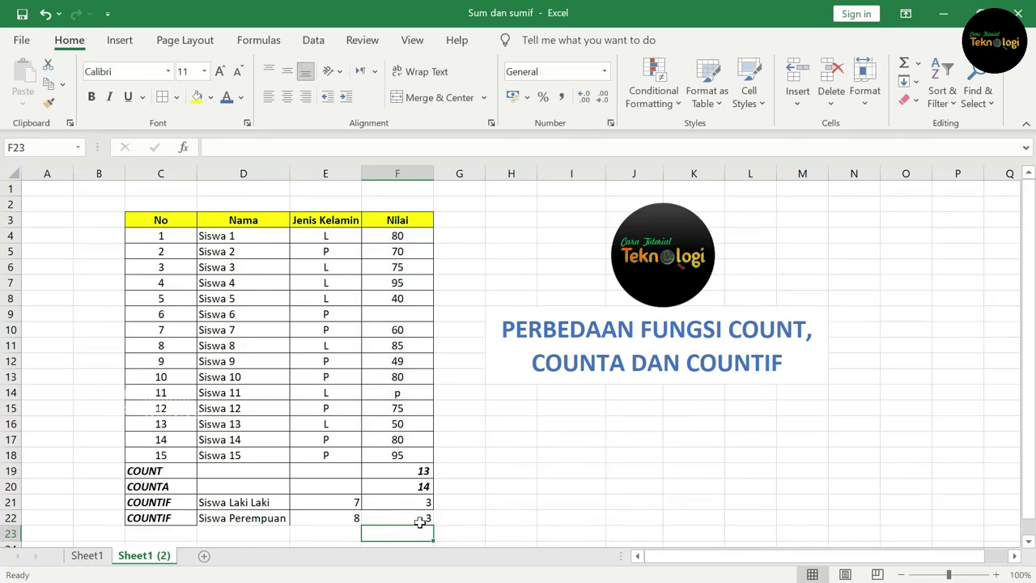
# - Change the criterion of the COUNTIF formula in cell F22 to ">70"
pyautogui.click(424, 517)
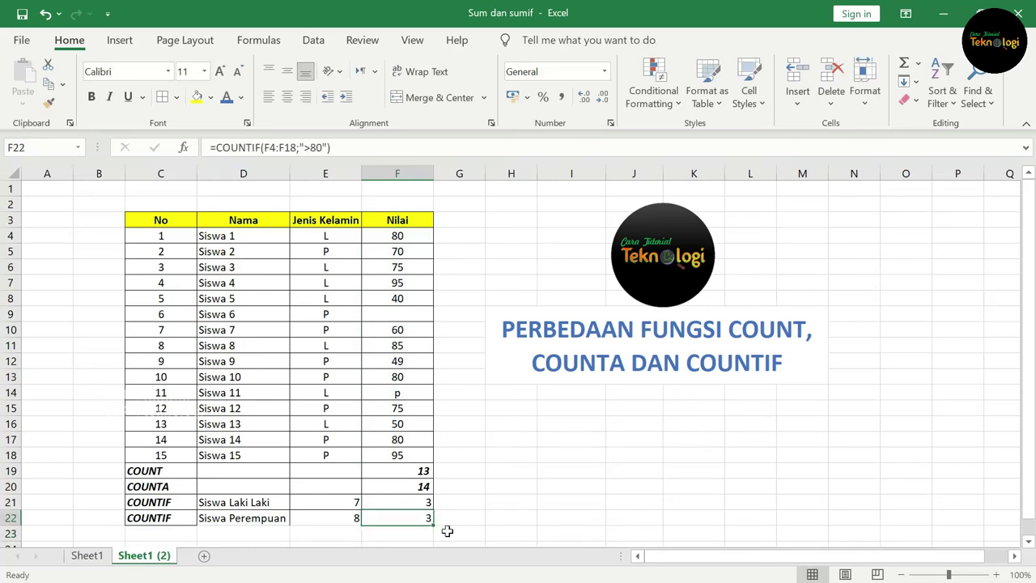
pyautogui.click(311, 148)
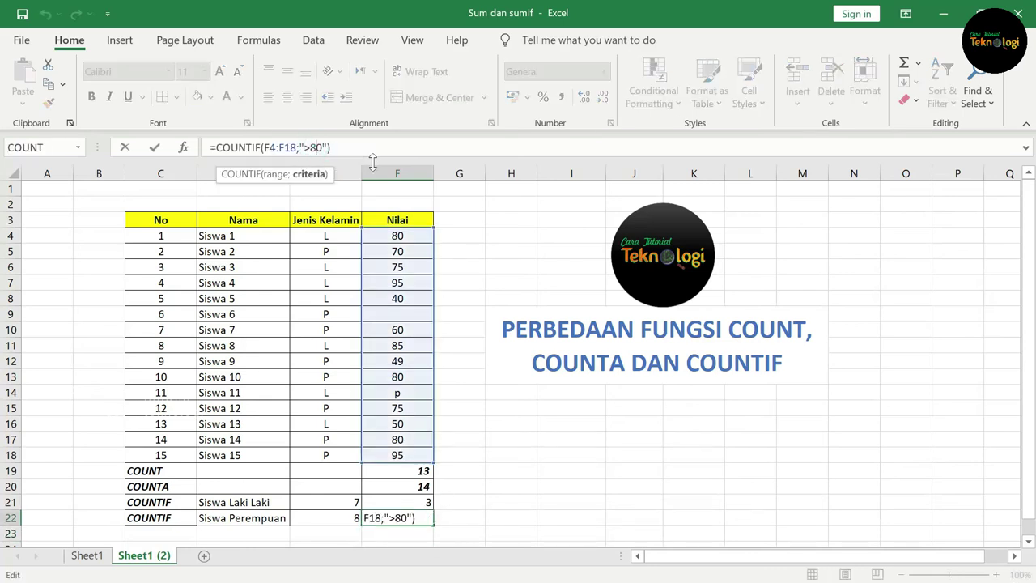
pyautogui.press('BackSpace')
pyautogui.write('7')
pyautogui.press('Return')
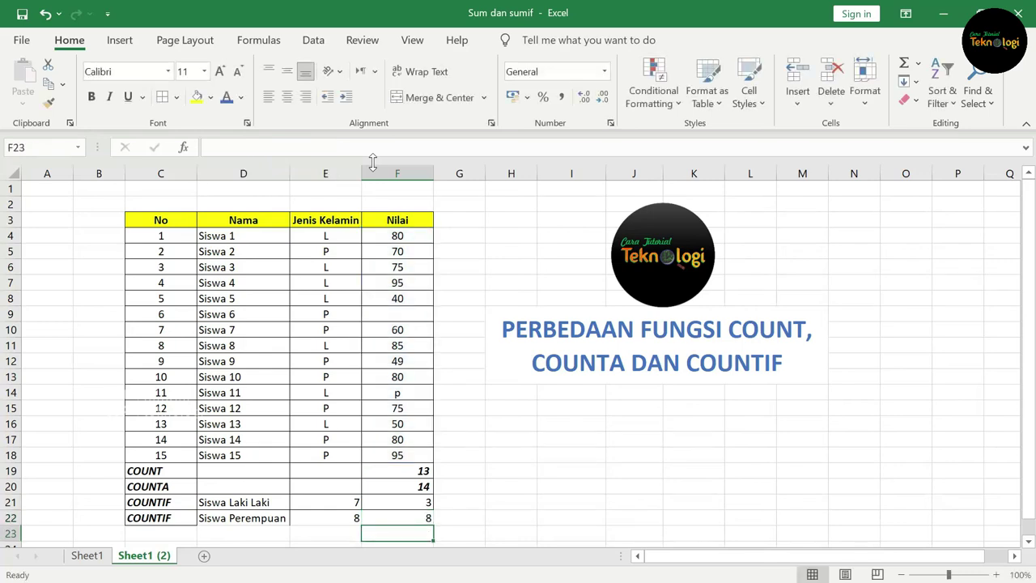
# - Check the COUNTIF formula in cell F22 against the individual Nilai scores above 70
pyautogui.click(421, 520)
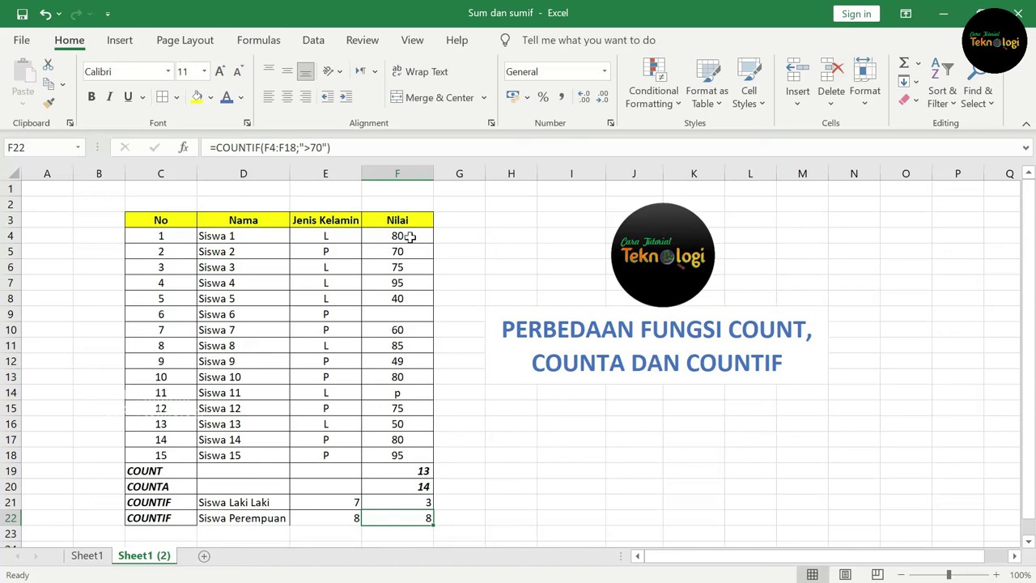
pyautogui.click(409, 236)
pyautogui.click(416, 268)
pyautogui.click(417, 283)
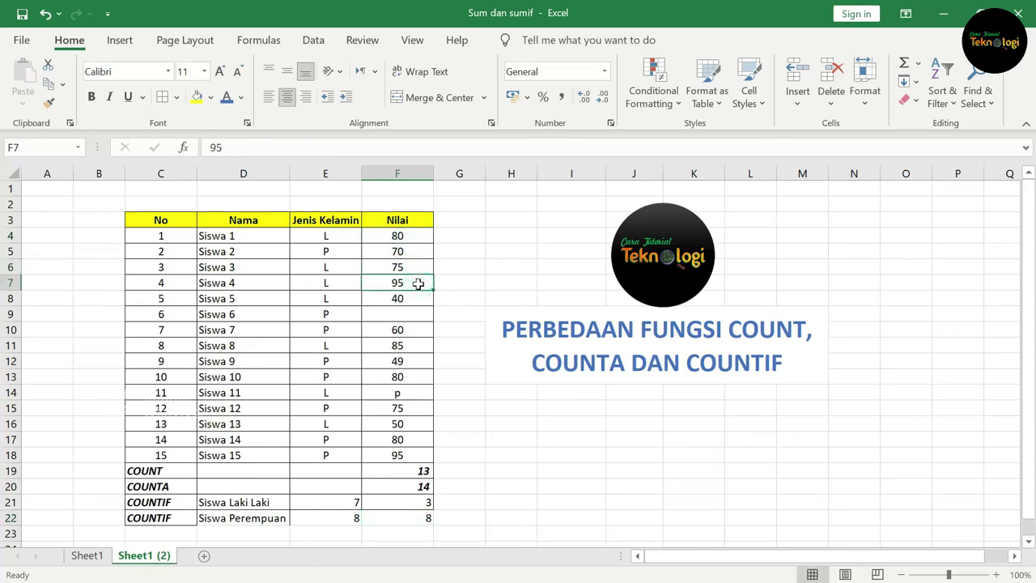
pyautogui.click(419, 347)
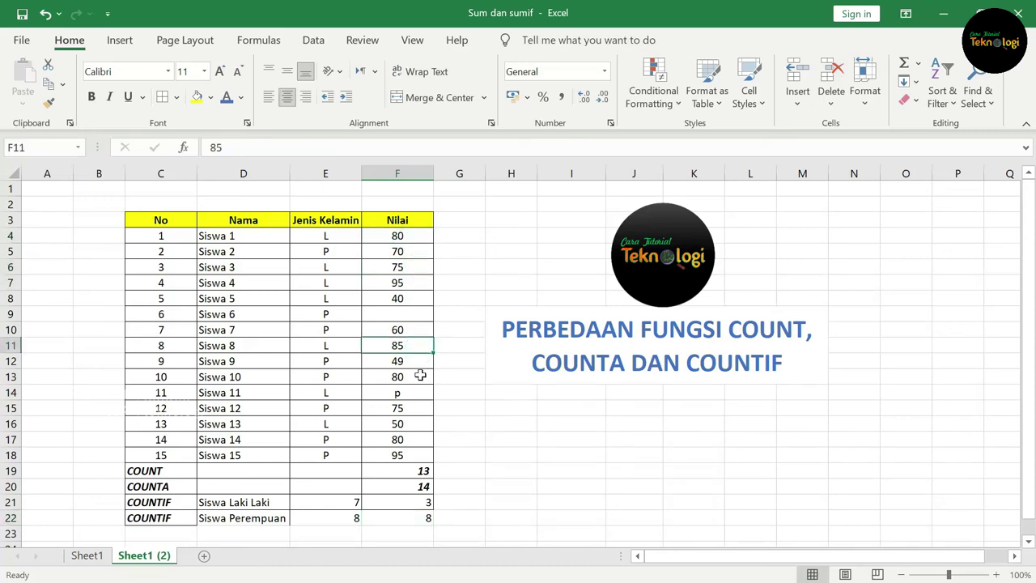
pyautogui.click(421, 378)
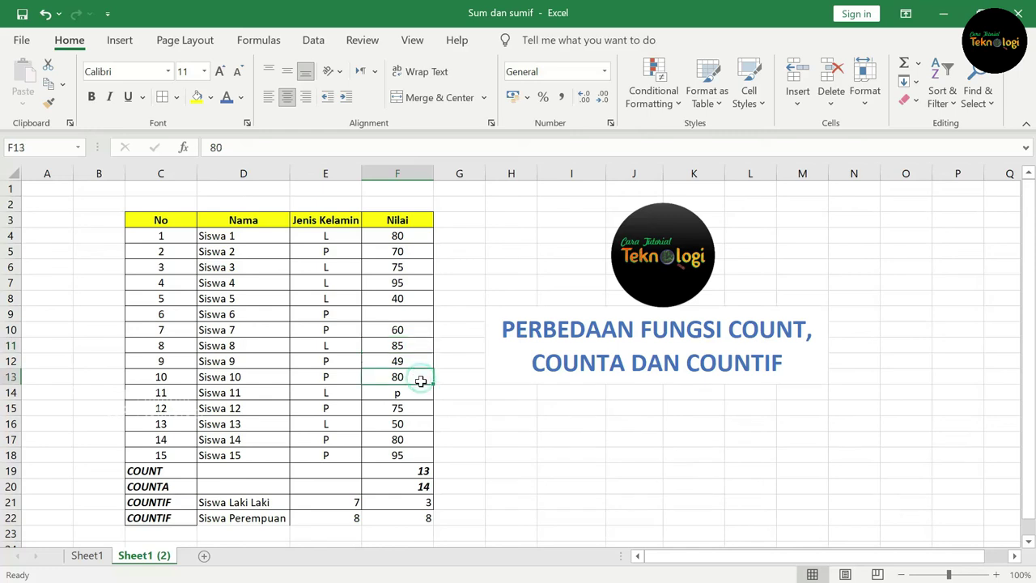
pyautogui.click(419, 439)
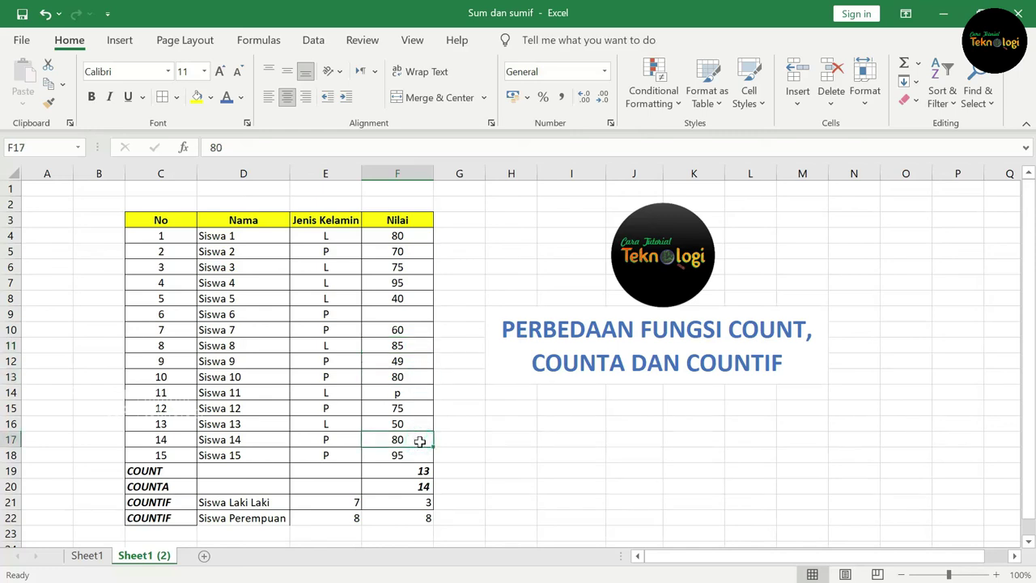
pyautogui.click(419, 455)
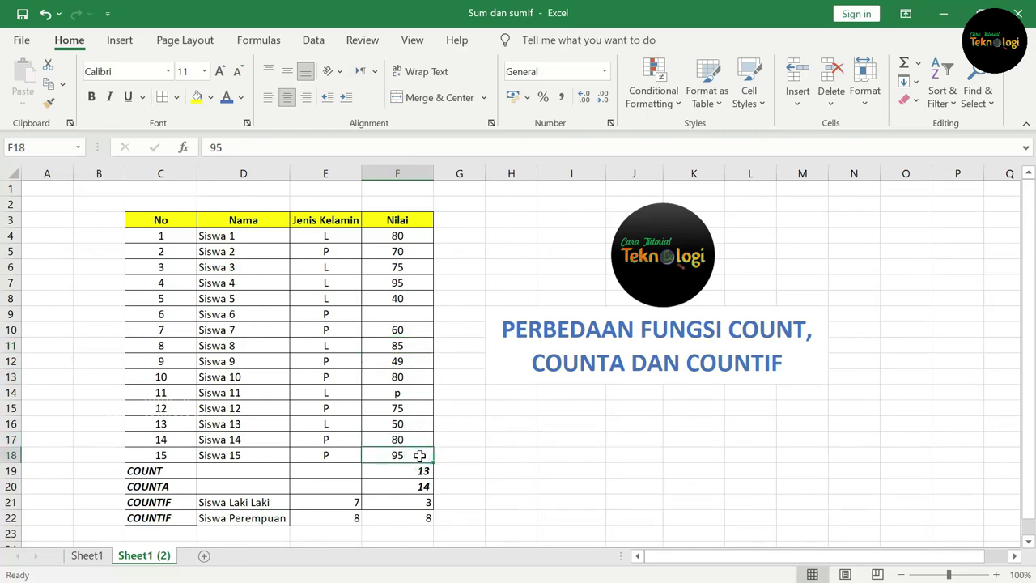
# - Review the COUNTIF formula in cell F22 and clear the letter p from cell F14
pyautogui.doubleClick(419, 518)
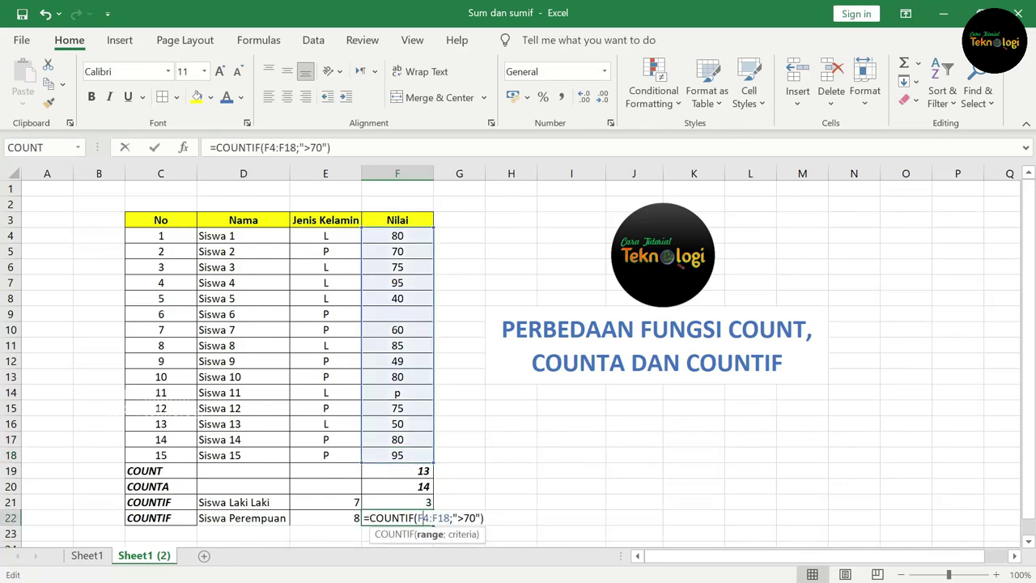
pyautogui.click(402, 393)
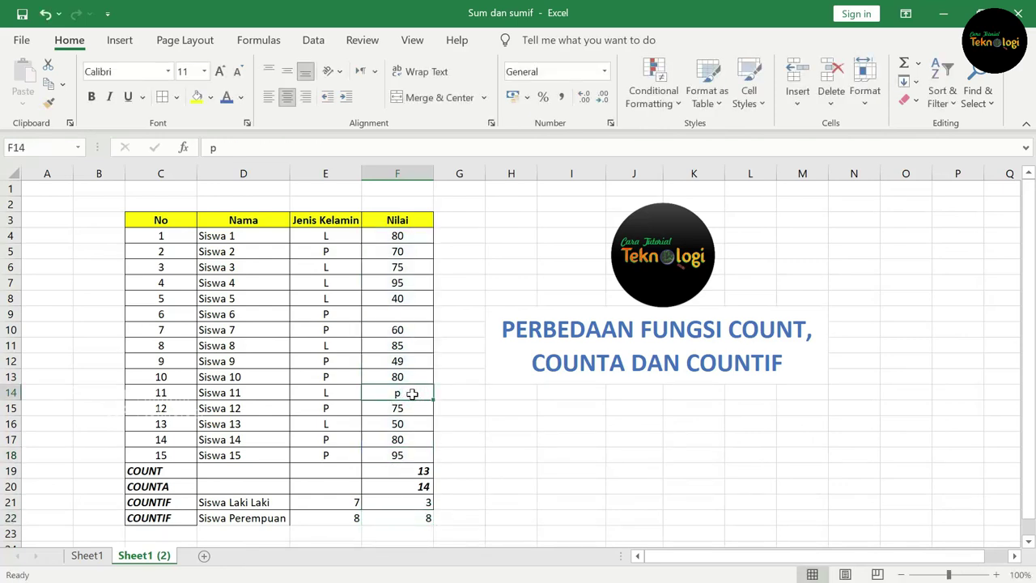
pyautogui.click(419, 517)
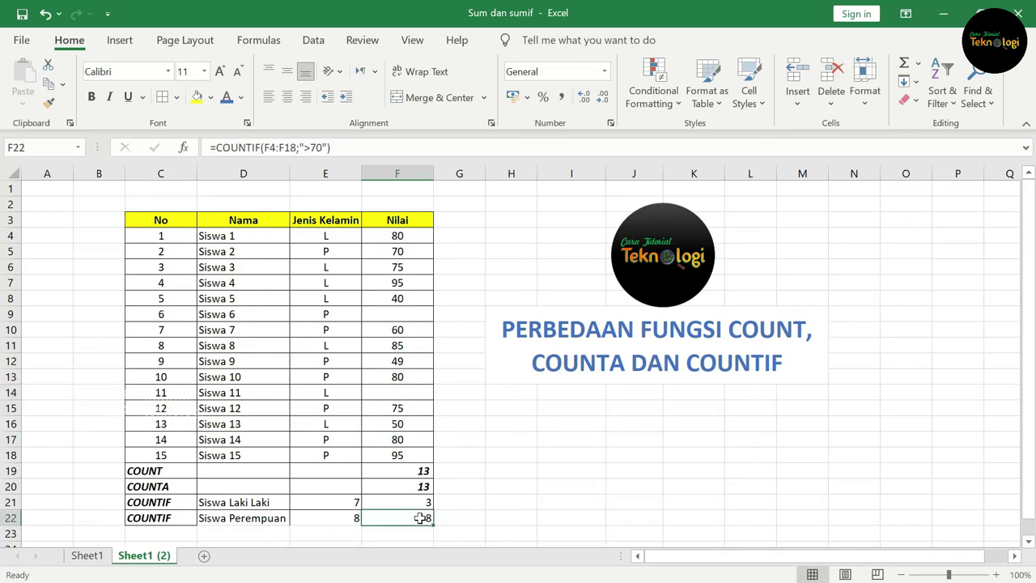
# - Recheck each Nilai score above 70 from F4 to F18 with cell F14 empty
pyautogui.click(414, 238)
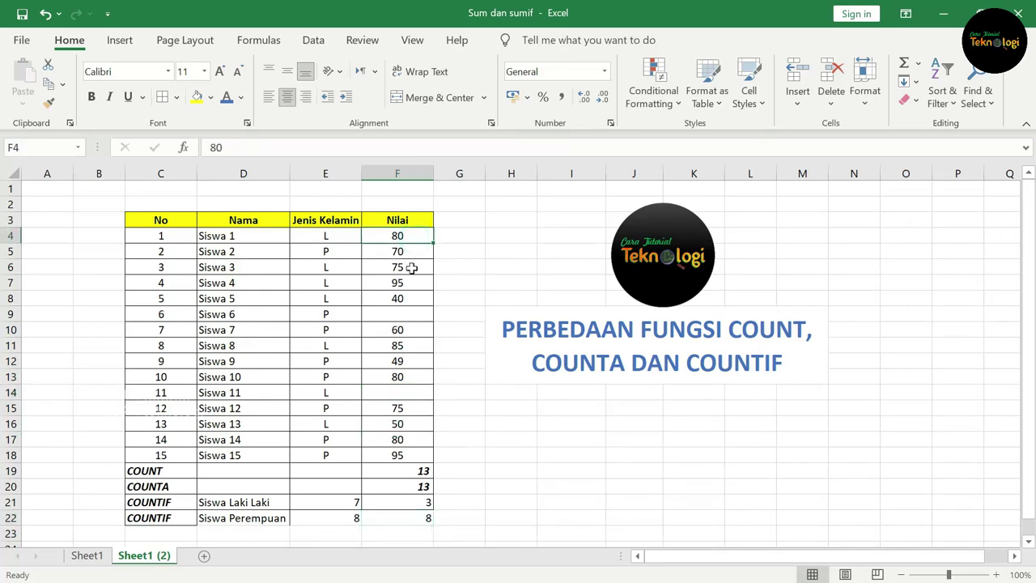
pyautogui.click(411, 269)
pyautogui.click(409, 283)
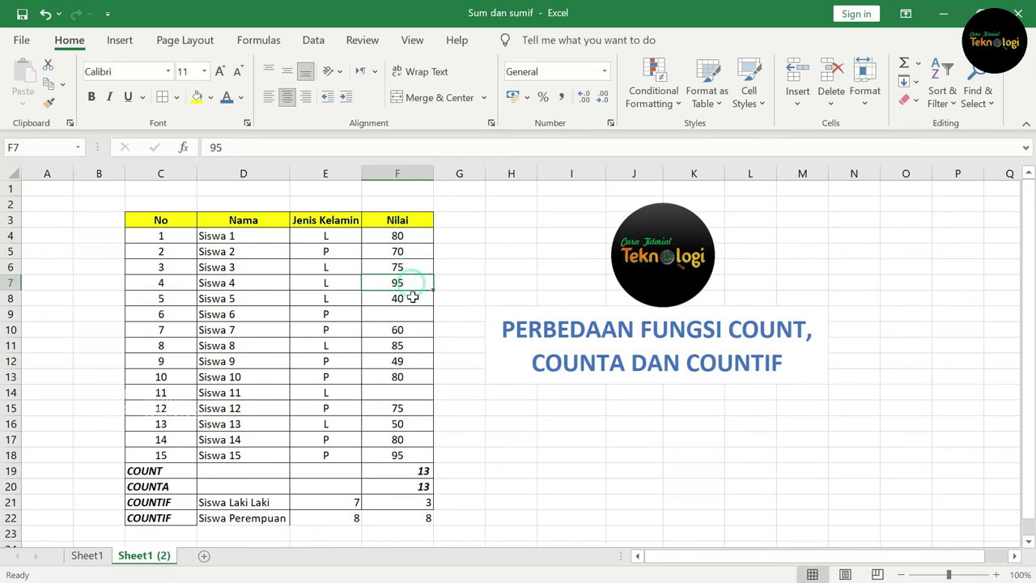
pyautogui.click(415, 349)
pyautogui.click(409, 376)
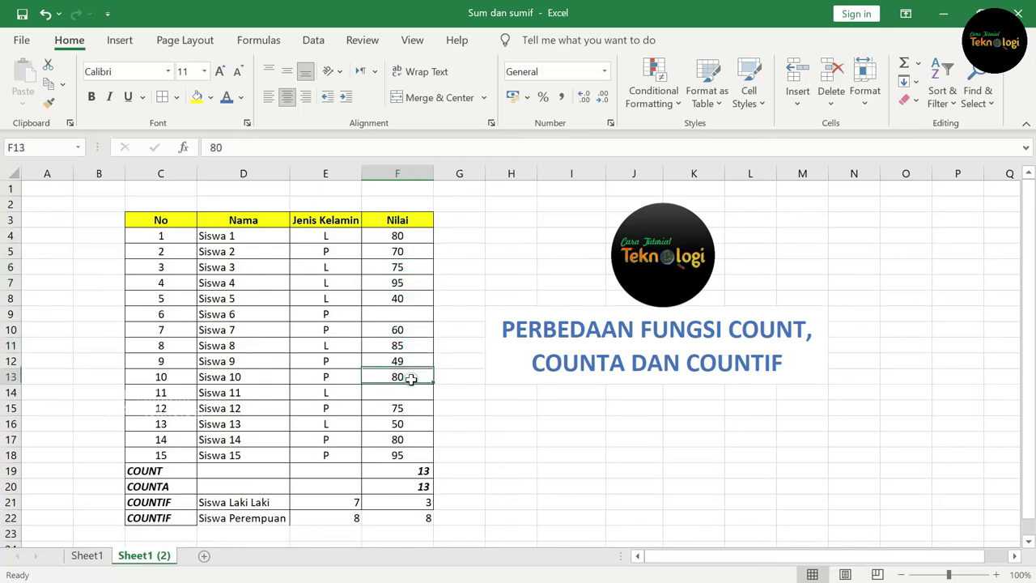
pyautogui.click(411, 408)
pyautogui.click(411, 440)
pyautogui.click(419, 455)
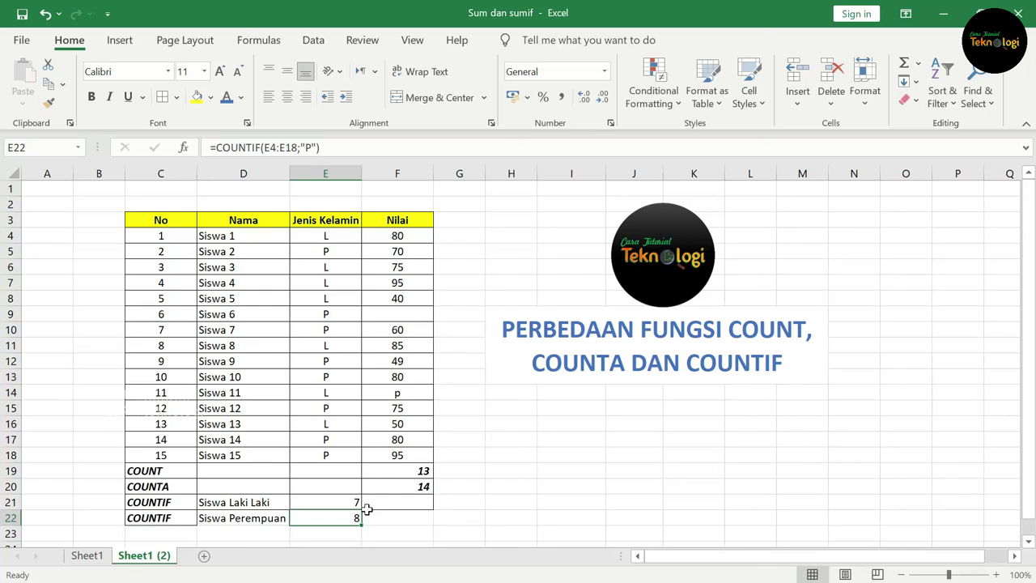